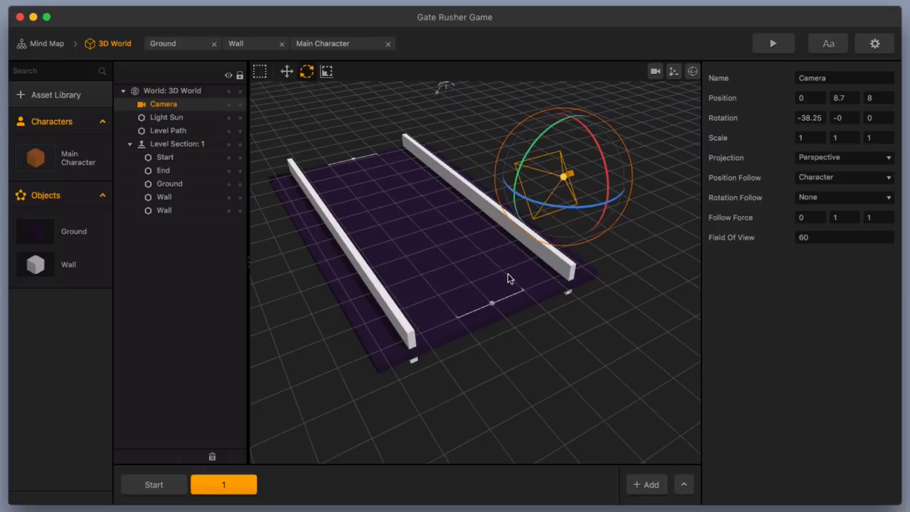
Add a Torus shape to the project's objects and place it on the ground between the two walls
right_drag(548, 278, 449, 260)
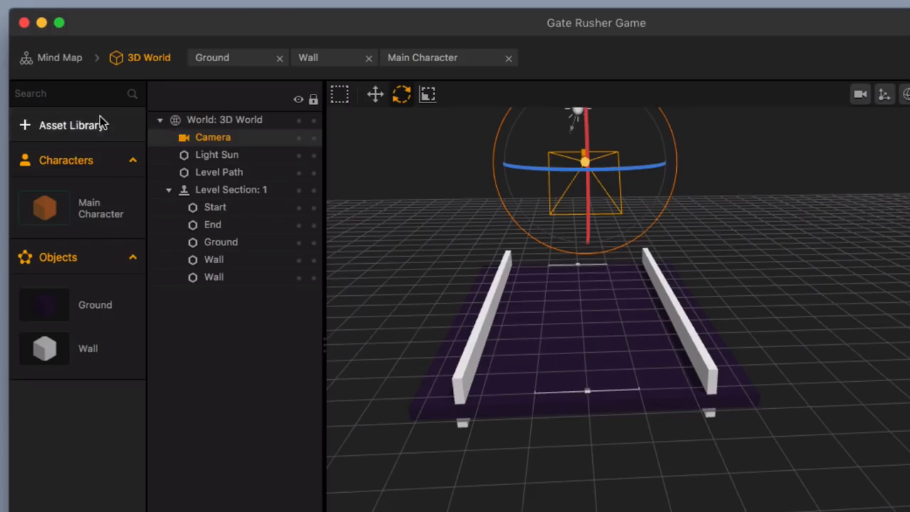
click(78, 94)
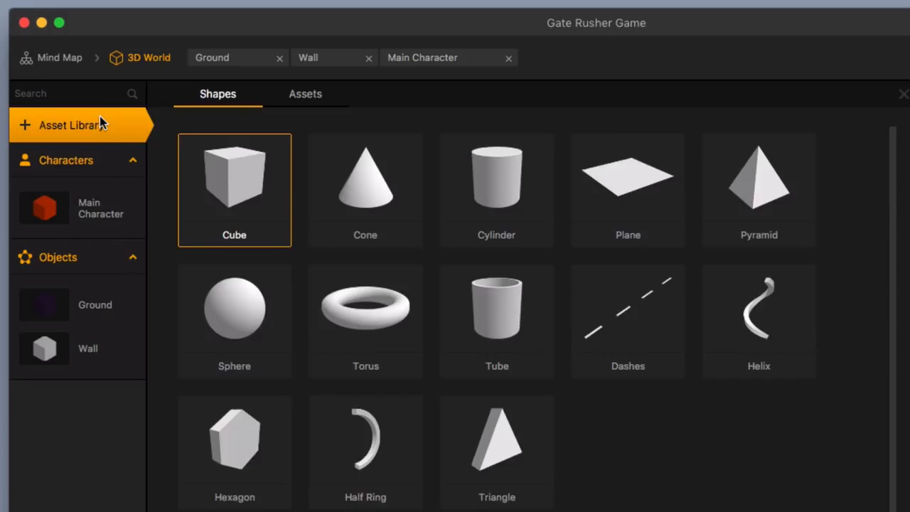
click(400, 323)
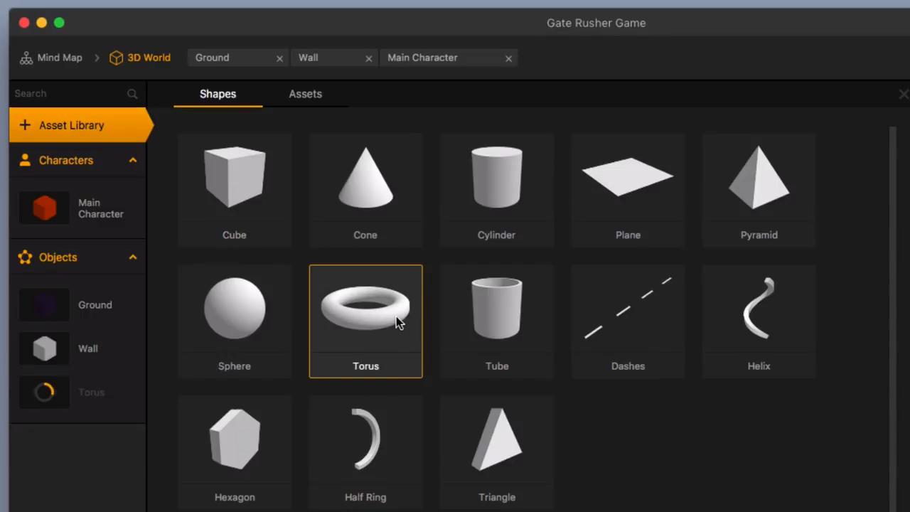
click(84, 127)
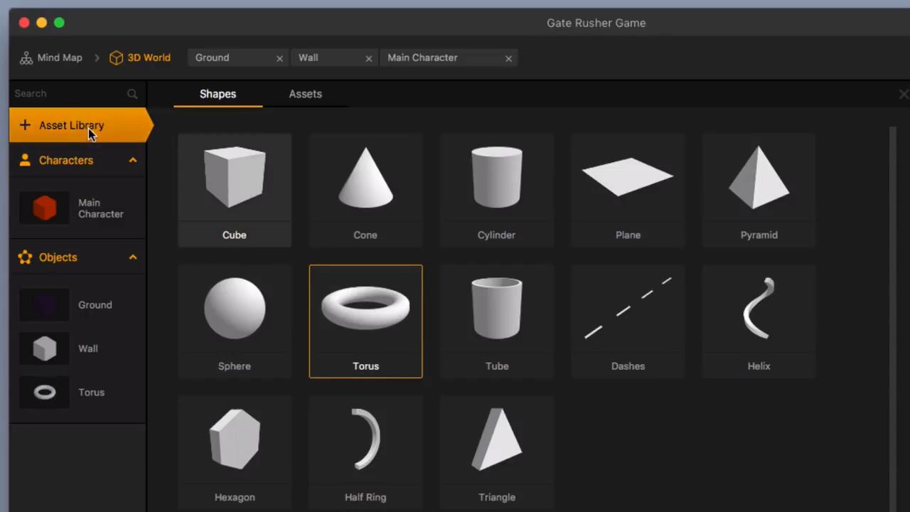
mouse_move(101, 397)
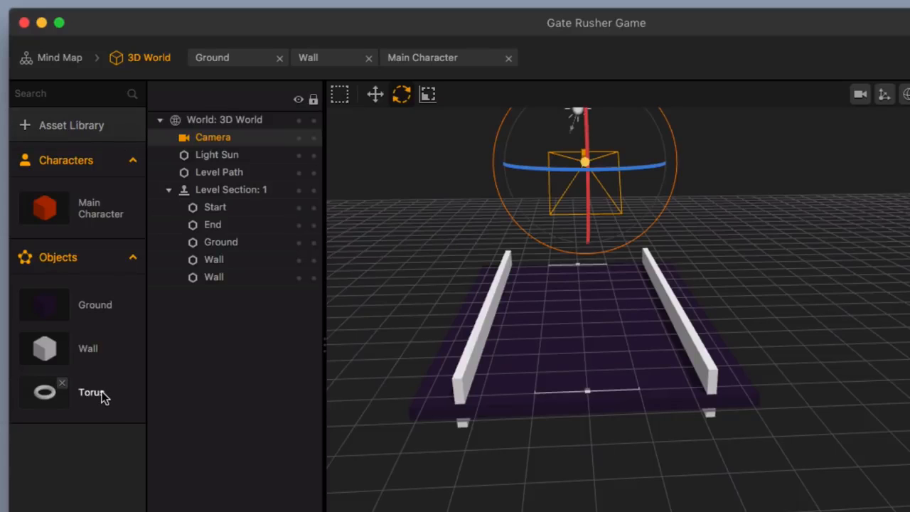
drag(102, 392, 577, 331)
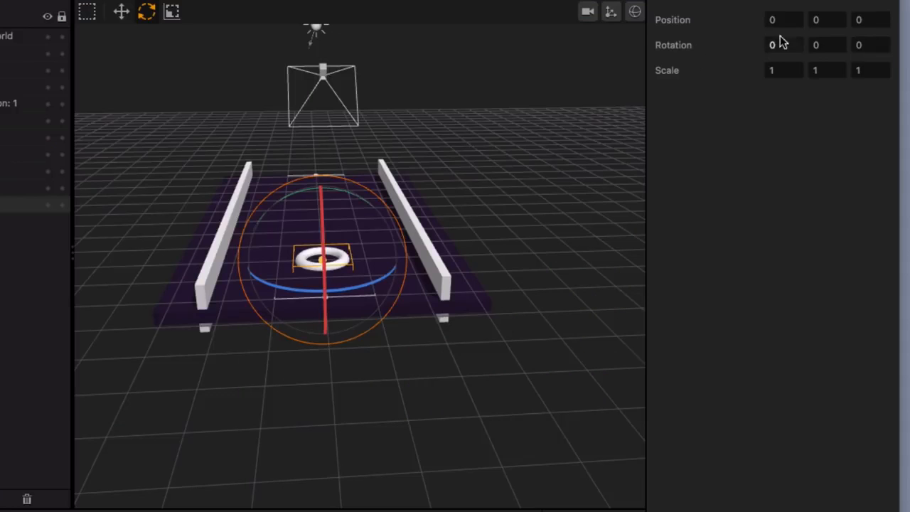
Set the torus's X rotation to 90 so that it stands upright as an arch
click(802, 45)
text(90)
key(Return)
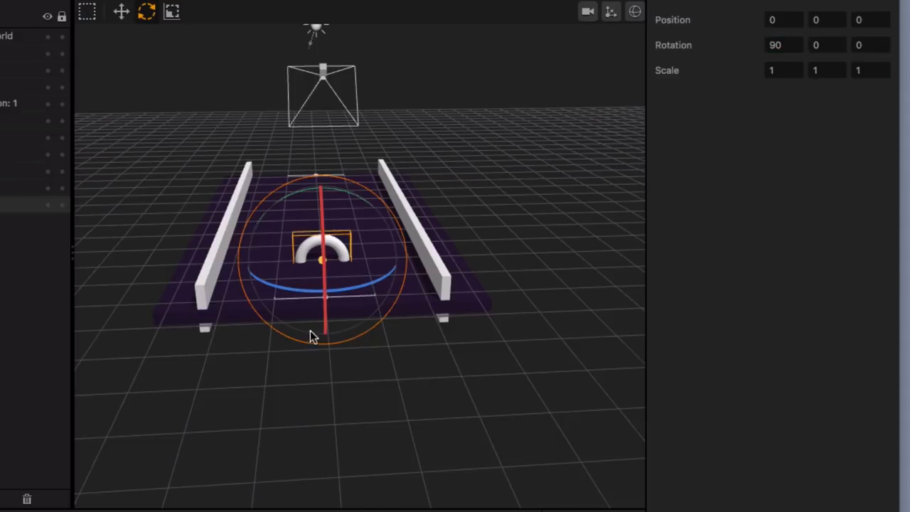
Scale the torus up uniformly to about 1.44 on all axes
scroll(324, 288, up, 3)
mouse_move(324, 291)
middle_down()
mouse_move(463, 286)
mouse_move(319, 284)
middle_up()
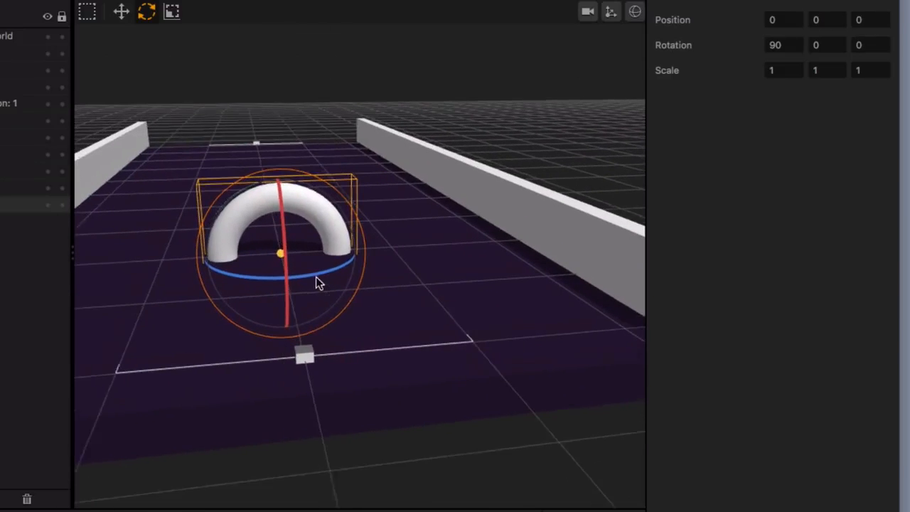
click(121, 11)
scroll(297, 258, up, 3)
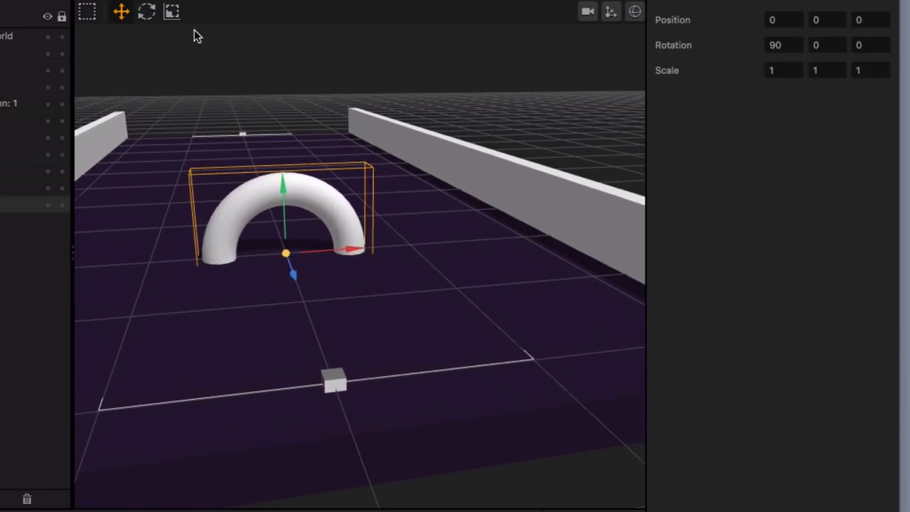
click(173, 13)
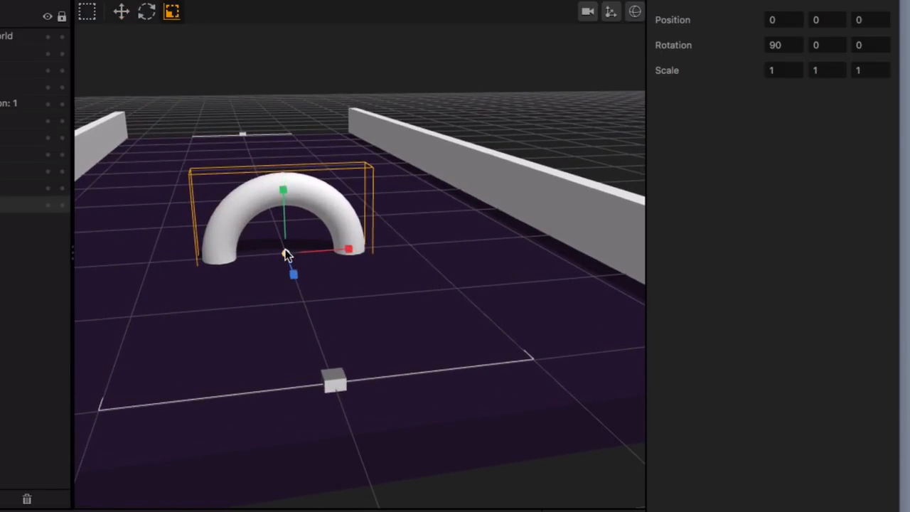
drag(287, 254, 332, 242)
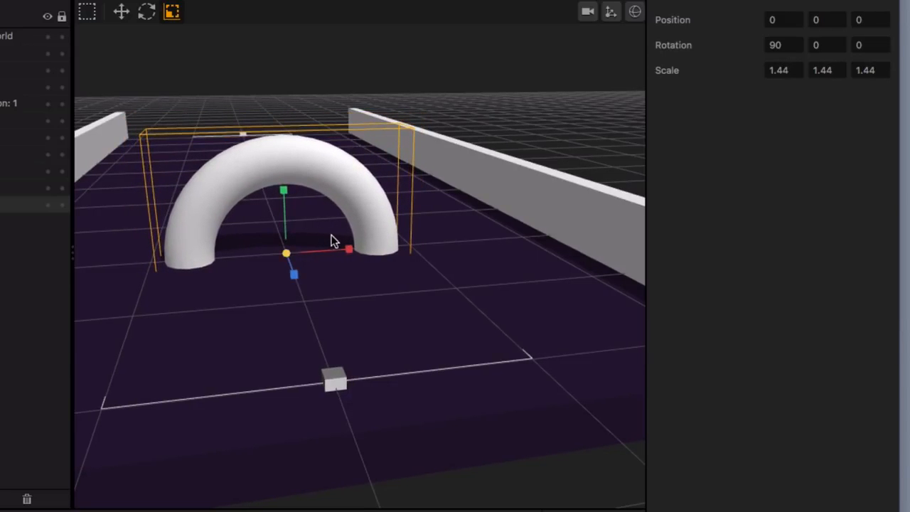
mouse_move(355, 248)
middle_down()
mouse_move(335, 276)
mouse_move(339, 255)
middle_up()
drag(385, 235, 381, 236)
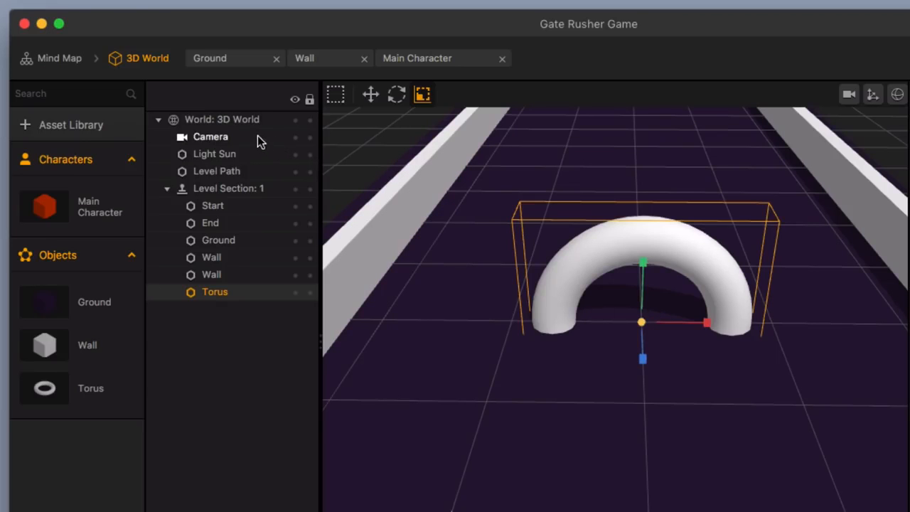
Add the Point asset to the project's objects and place one in the scene under the torus arch
click(94, 126)
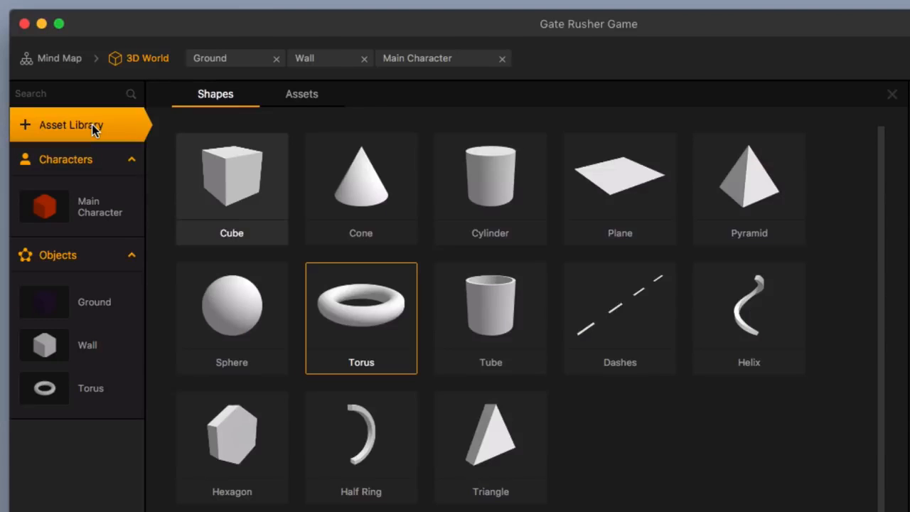
click(303, 95)
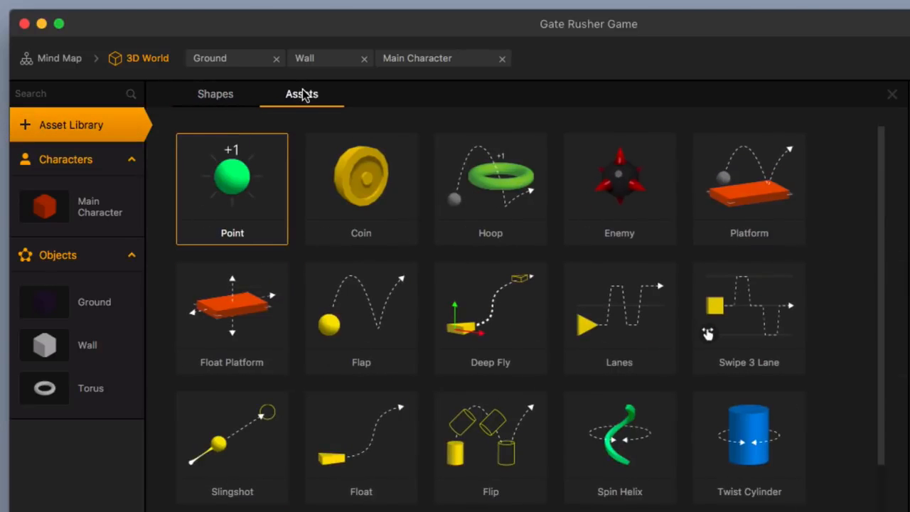
click(243, 192)
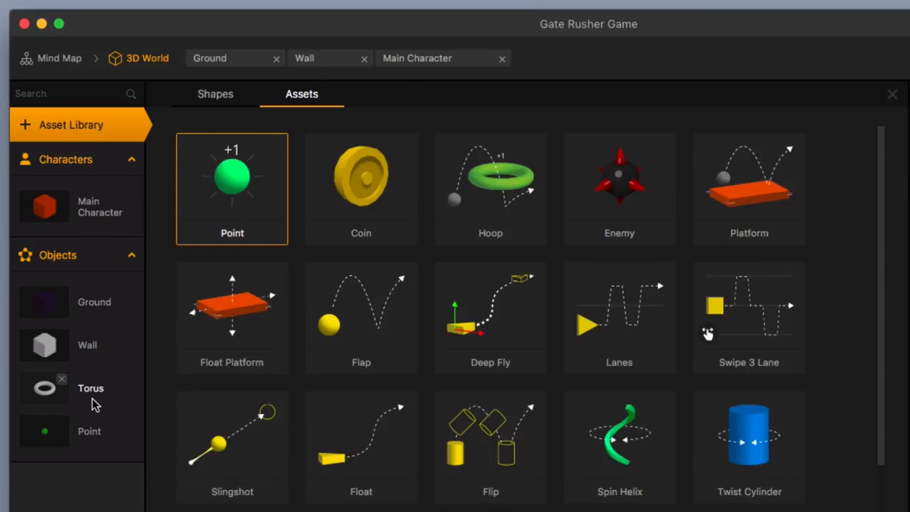
click(112, 128)
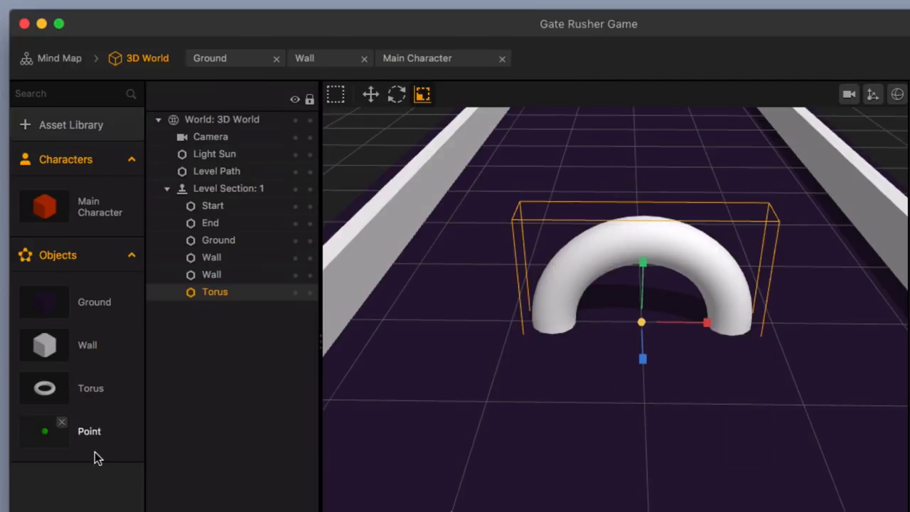
drag(55, 435, 660, 346)
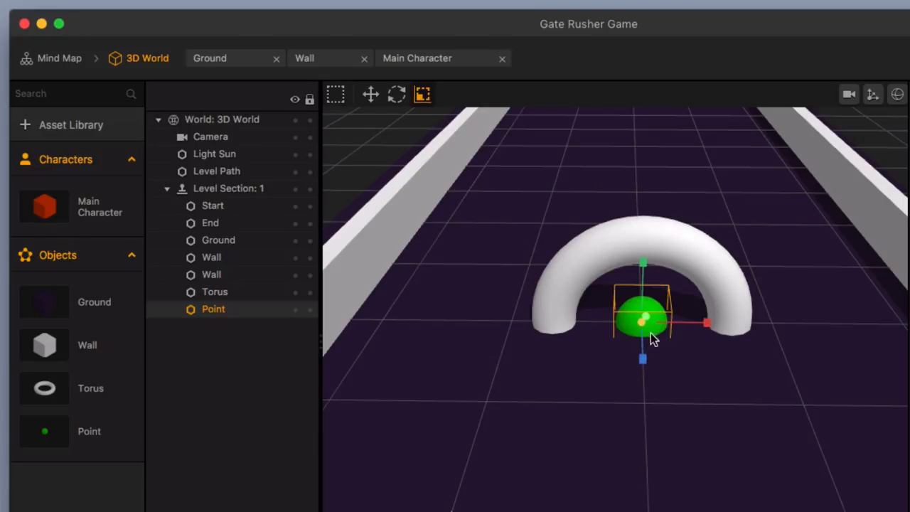
Check the Point's collision shape, and enlarge the Point uniformly until it fills the opening of the arch
click(898, 95)
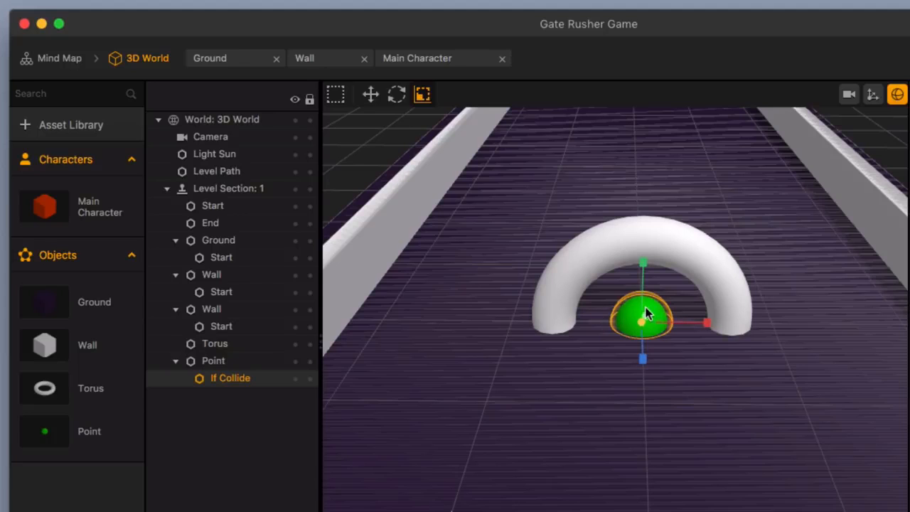
click(898, 96)
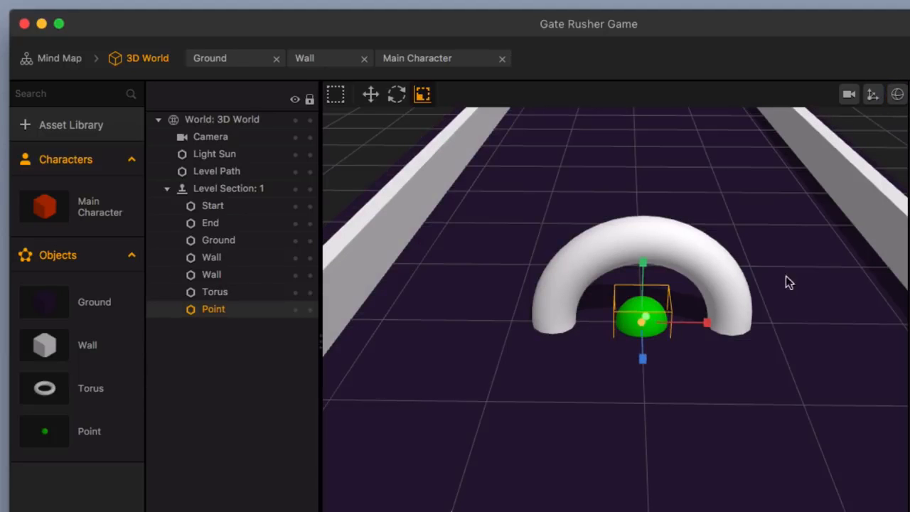
drag(643, 325, 786, 281)
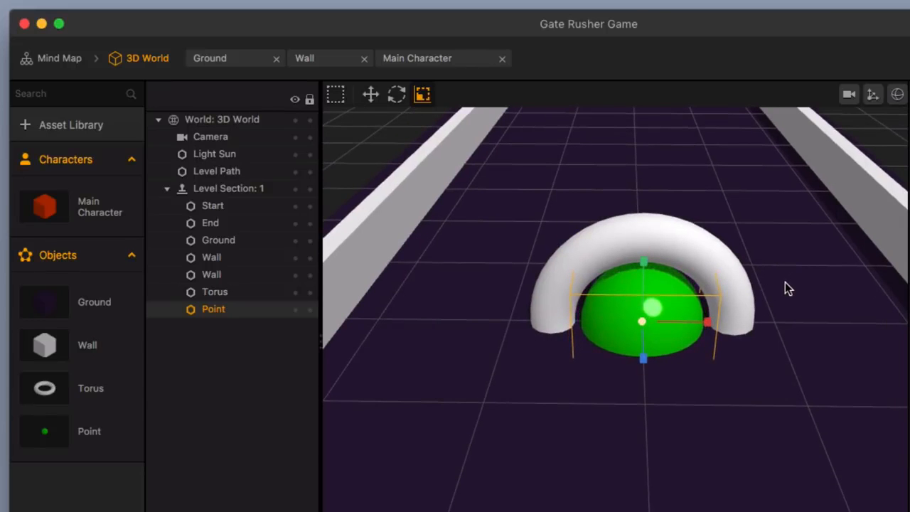
scroll(785, 282, up, 1)
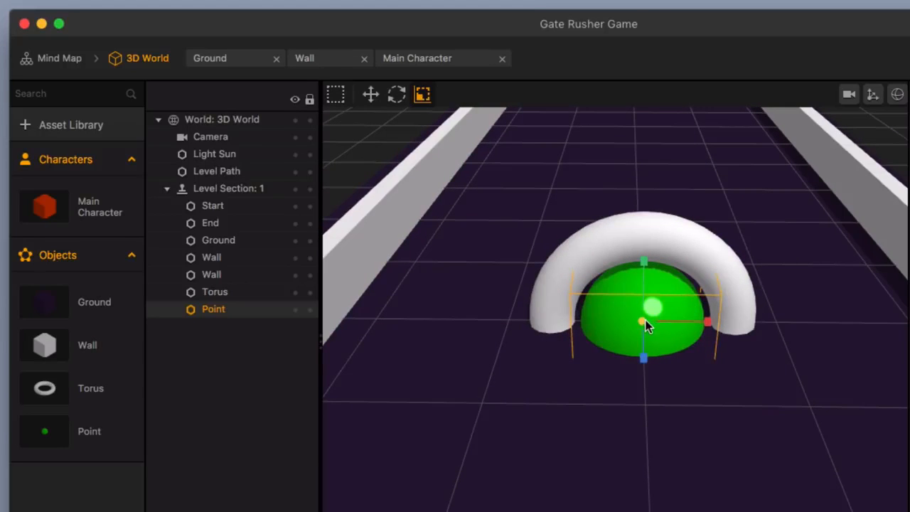
drag(643, 320, 645, 320)
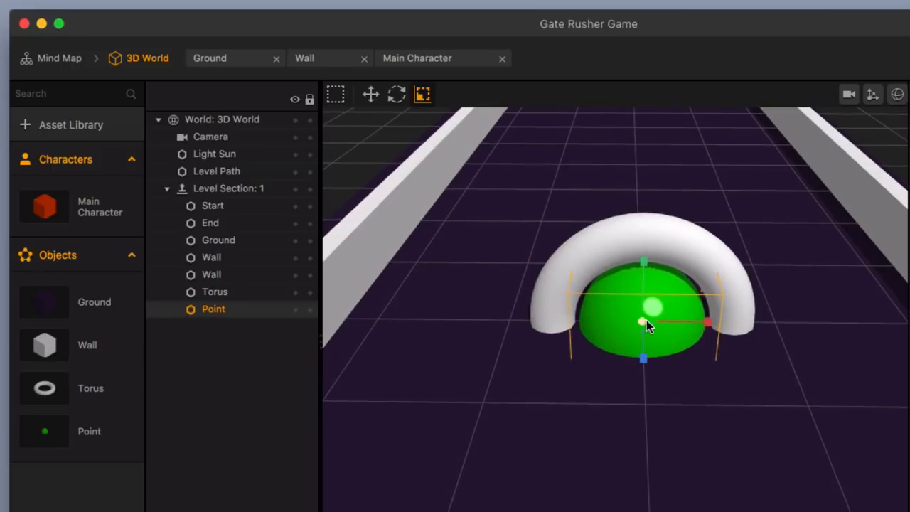
middle_drag(665, 340, 579, 418)
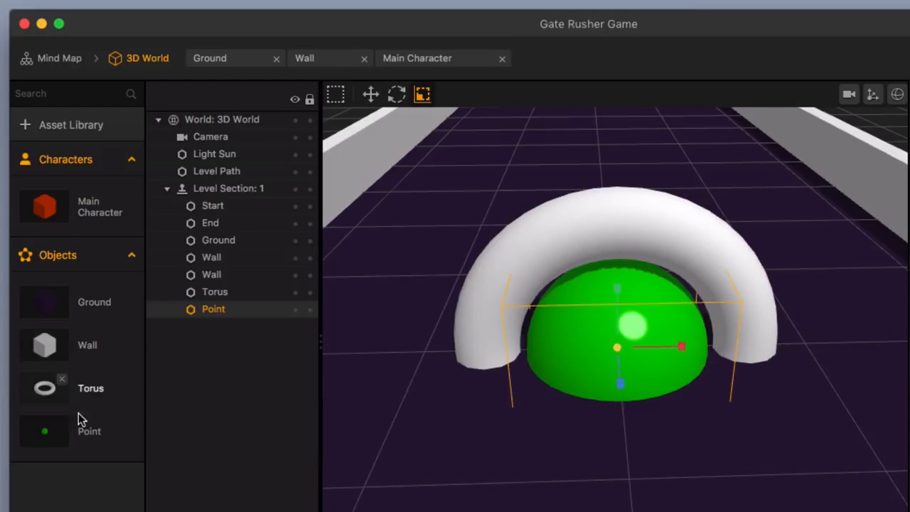
Delete the 3D Model node from the Point's node graph and return to the 3D World
click(96, 439)
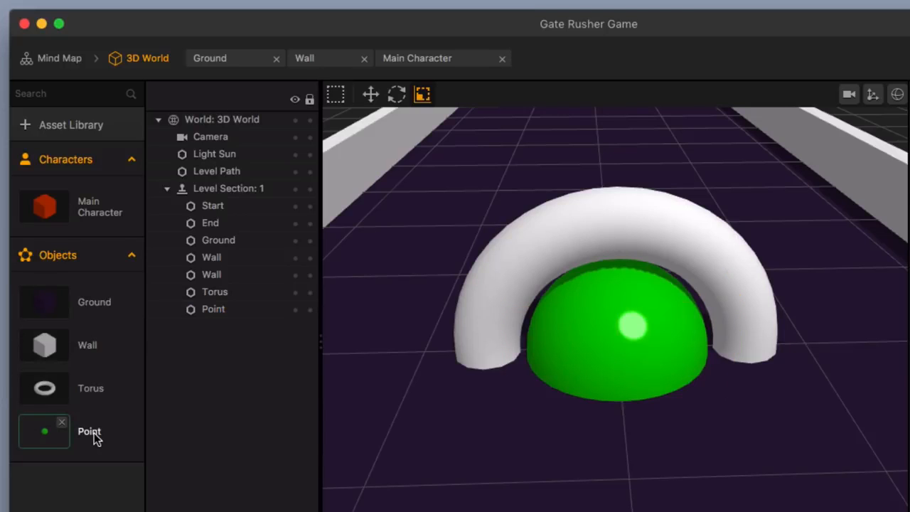
double_click(96, 439)
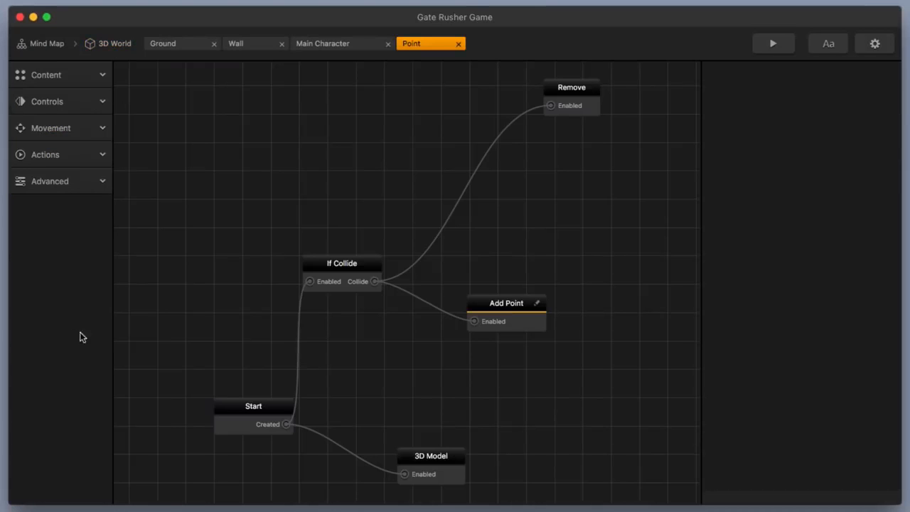
click(436, 460)
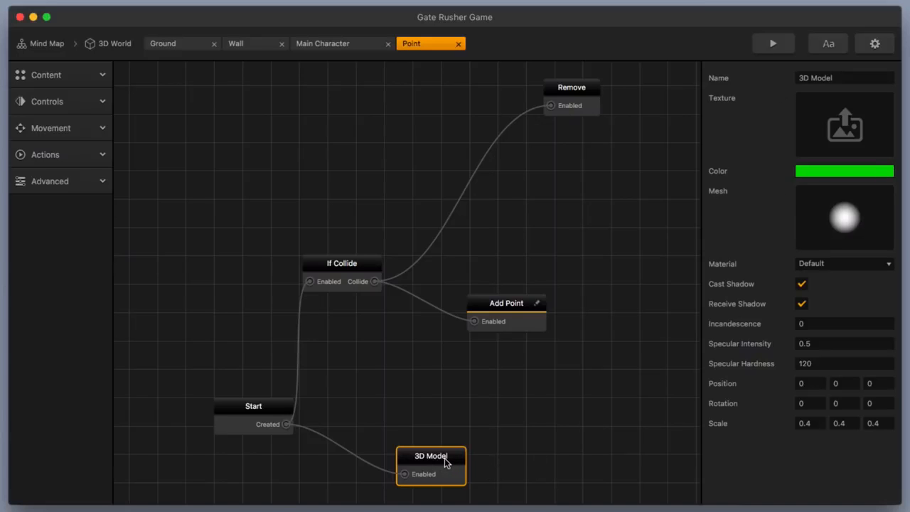
key(Delete)
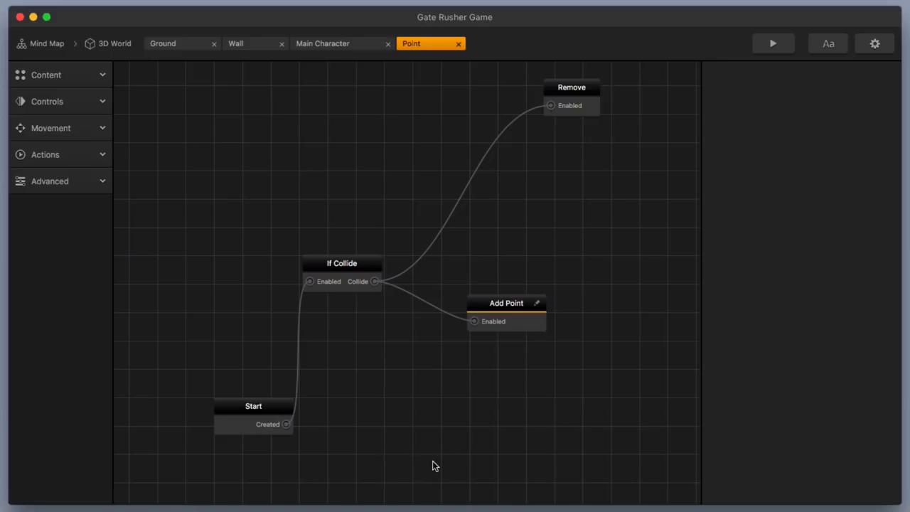
click(121, 45)
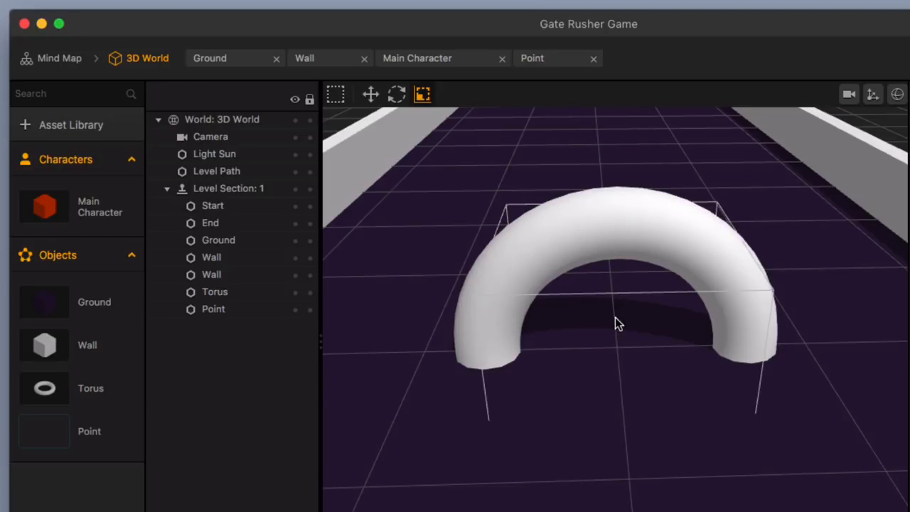
In the Point's node graph, set the Affected Asset of the If Collide node to Main Character
double_click(86, 430)
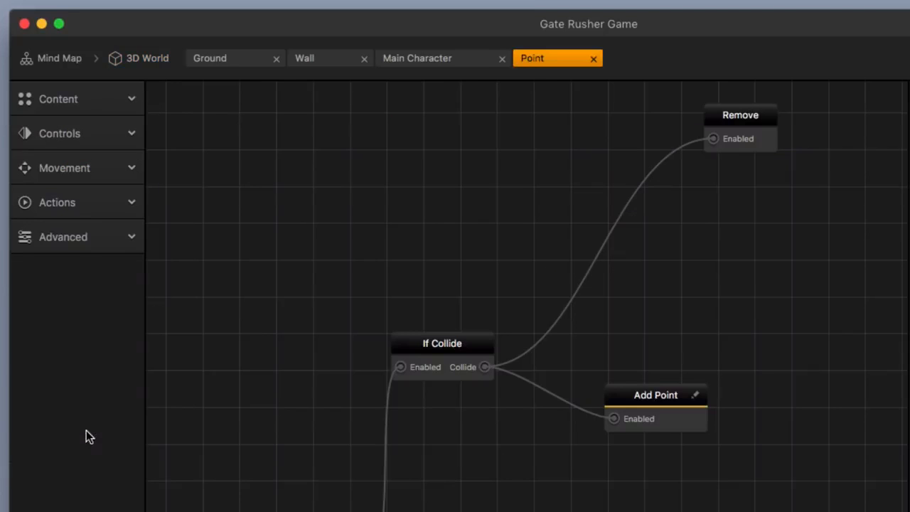
click(445, 346)
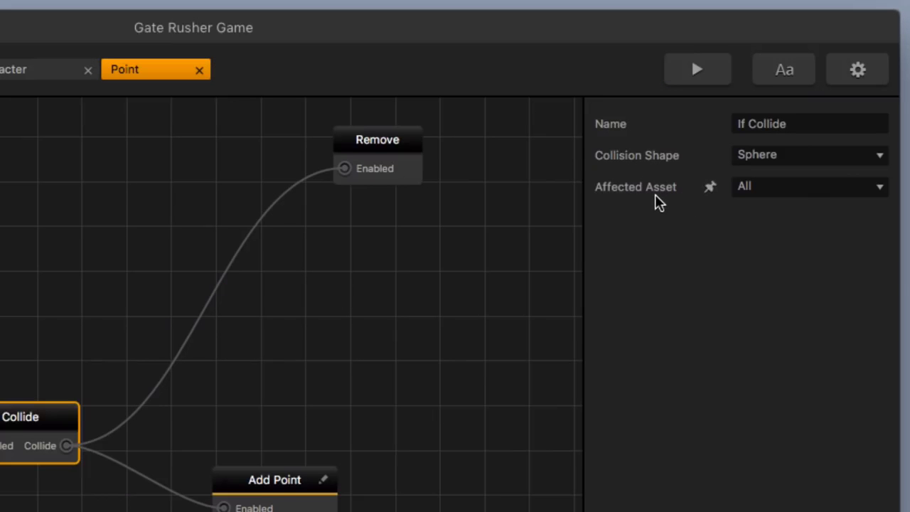
click(798, 188)
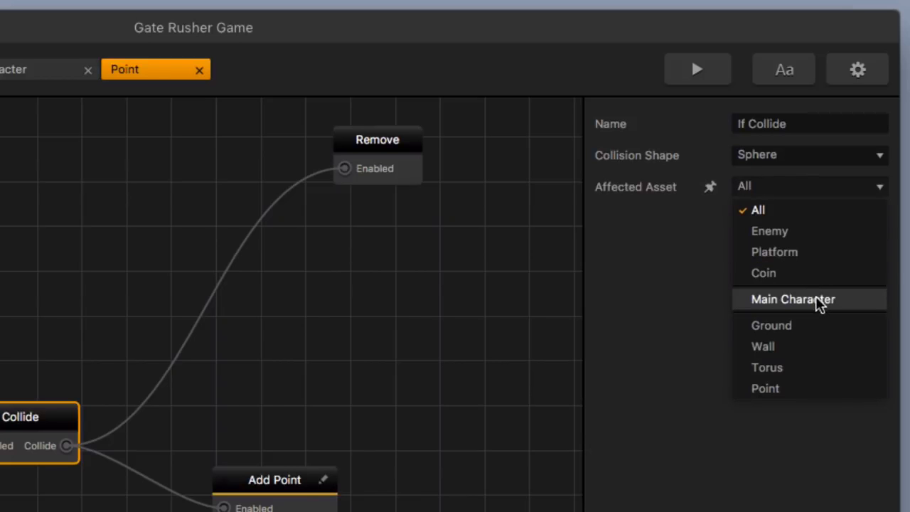
click(793, 300)
Enable Physics on the Start node of the Point's graph and set its Object Type to Static
click(184, 471)
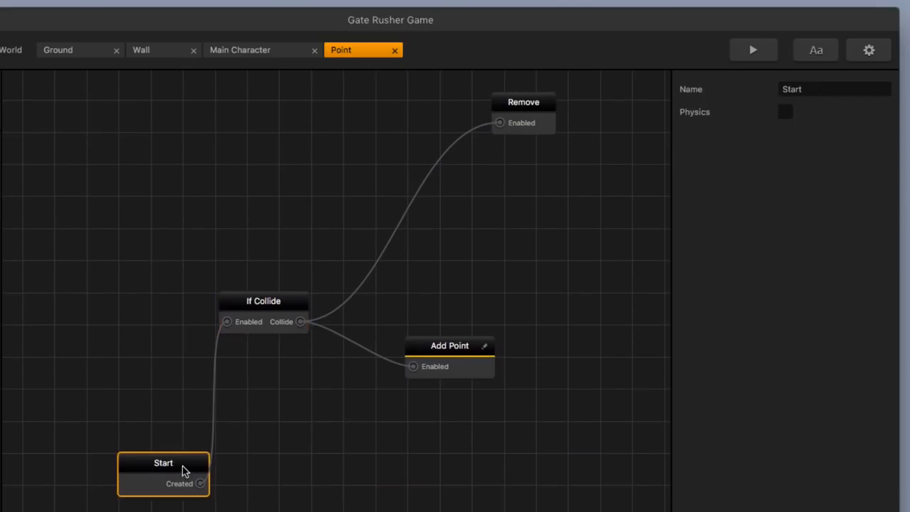
scroll(183, 471, up, 2)
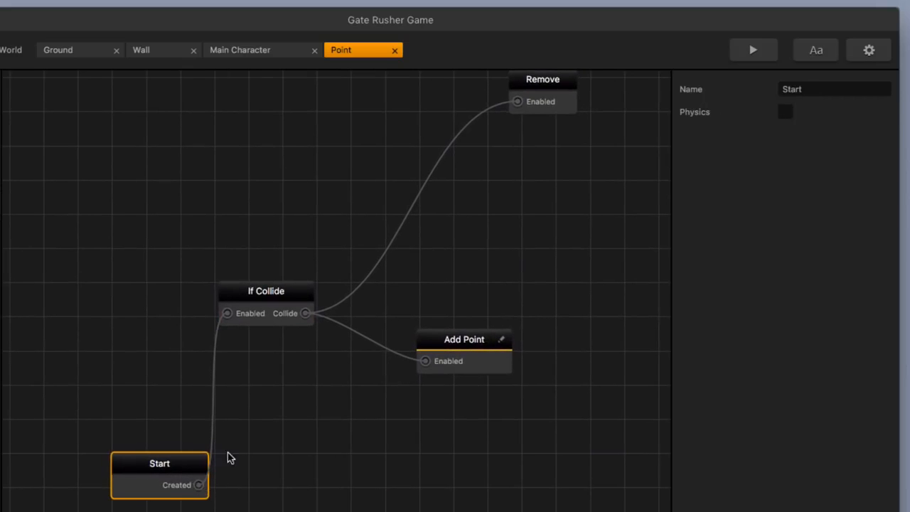
click(786, 112)
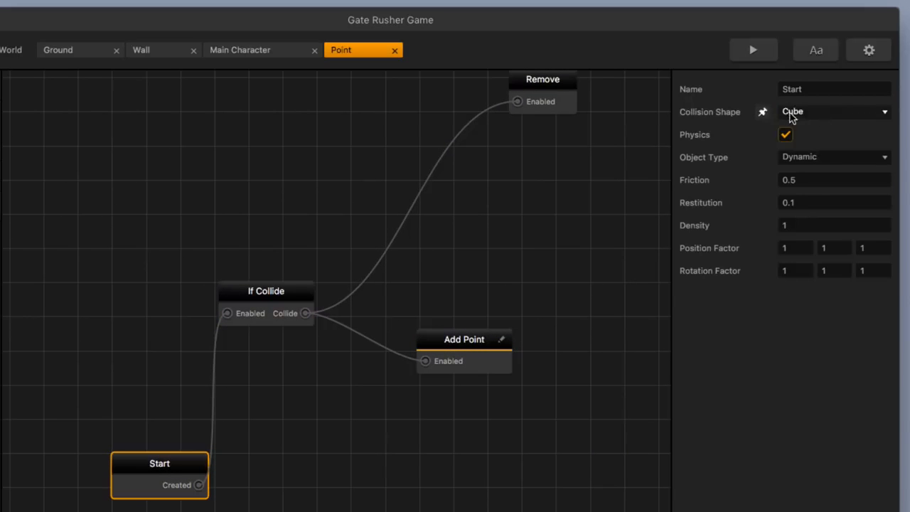
click(817, 157)
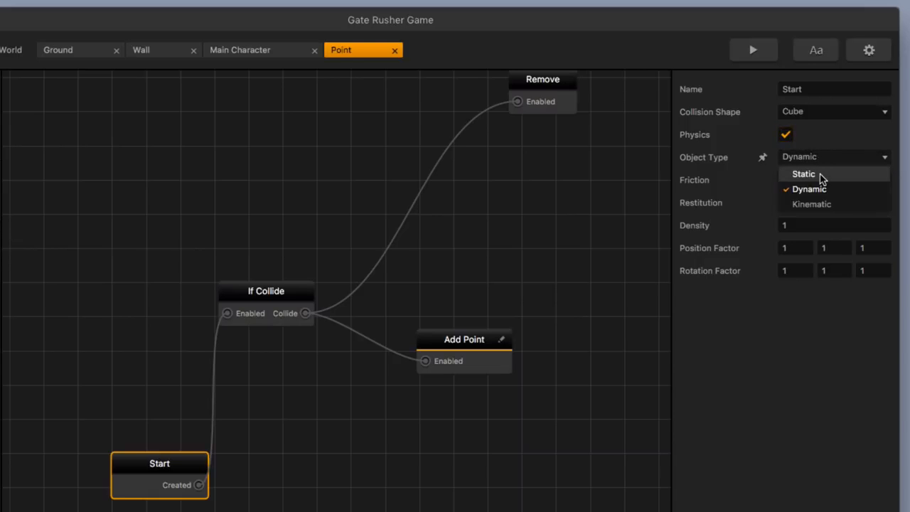
click(819, 176)
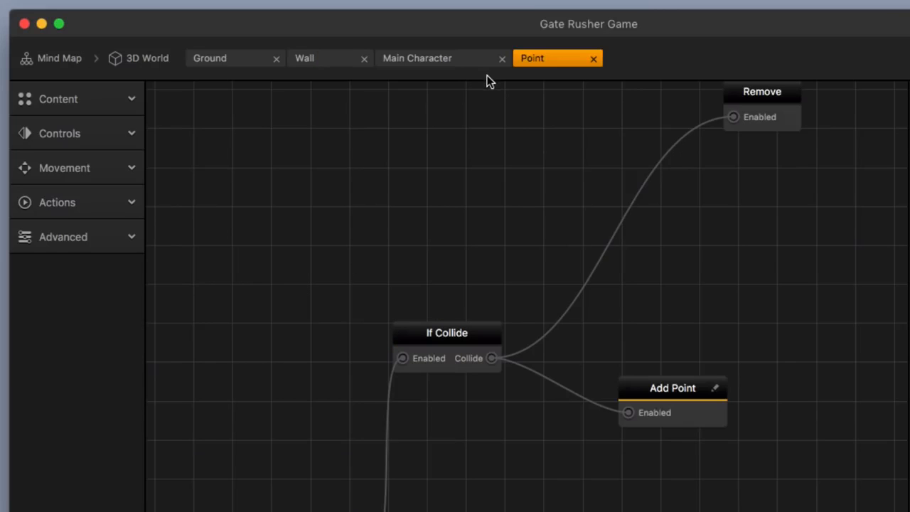
Copy the Torus and Point from level section 1 of the 3D World into the Start section and move the copies to Z about -10.99
click(147, 60)
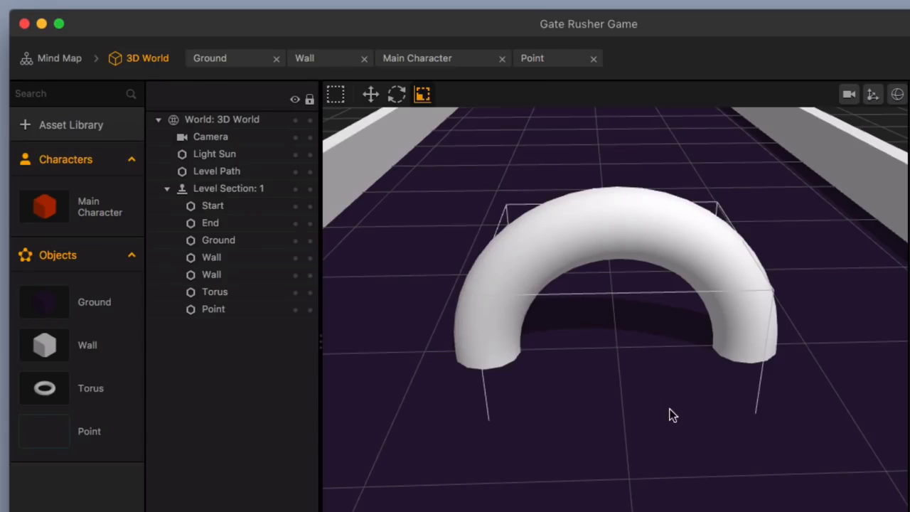
scroll(662, 403, down, 5)
scroll(660, 404, up, 1)
scroll(660, 404, down, 3)
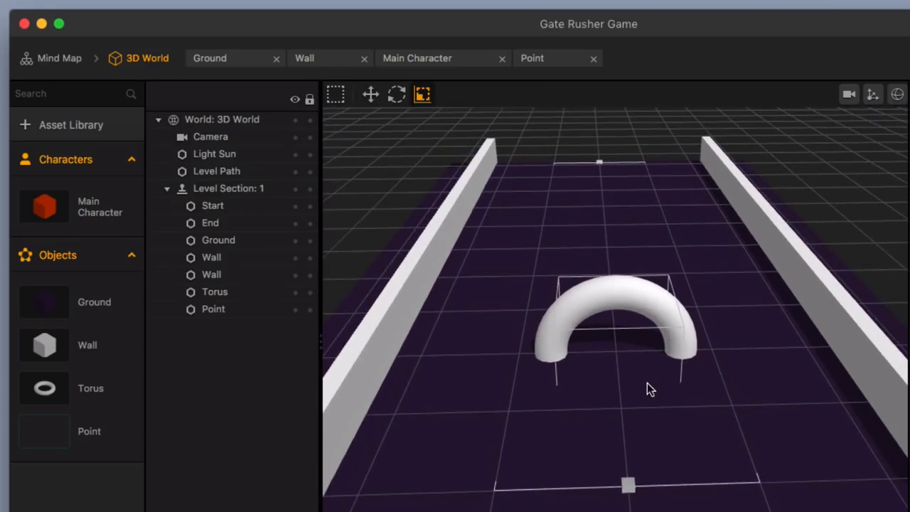
scroll(642, 375, down, 2)
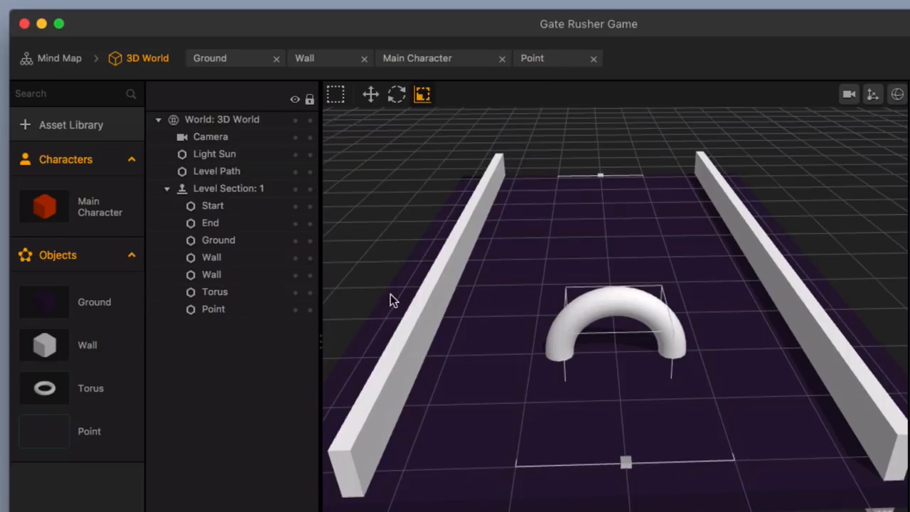
click(217, 311)
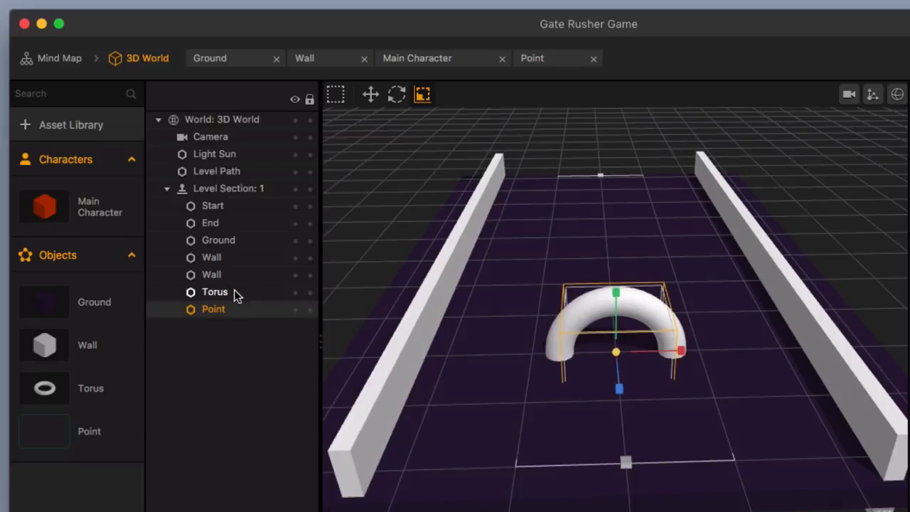
shift+click(235, 291)
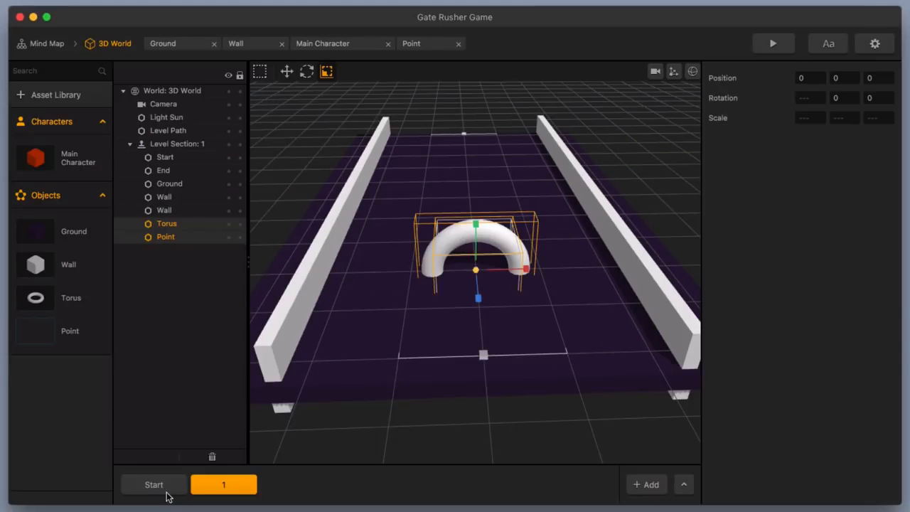
click(165, 490)
key(super+v)
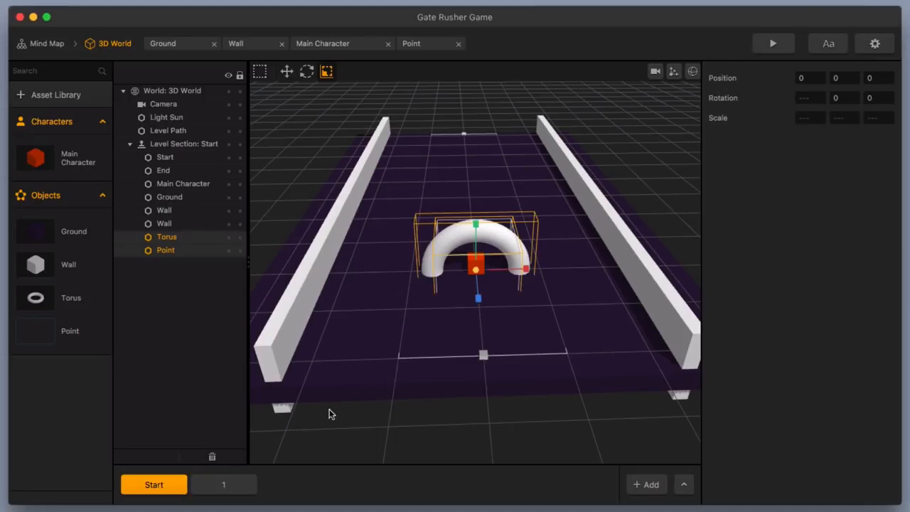
drag(478, 298, 476, 176)
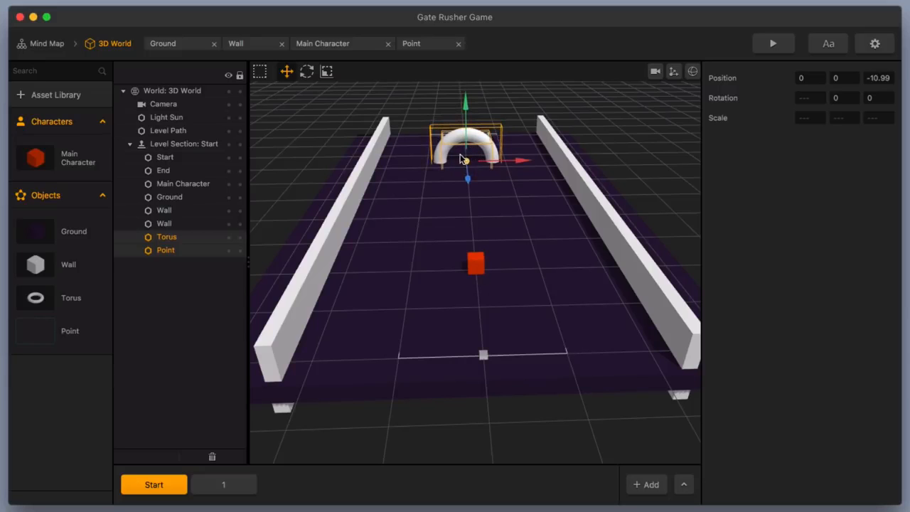
Play the game and steer the main character sideways and back towards the middle to try the gates
click(774, 45)
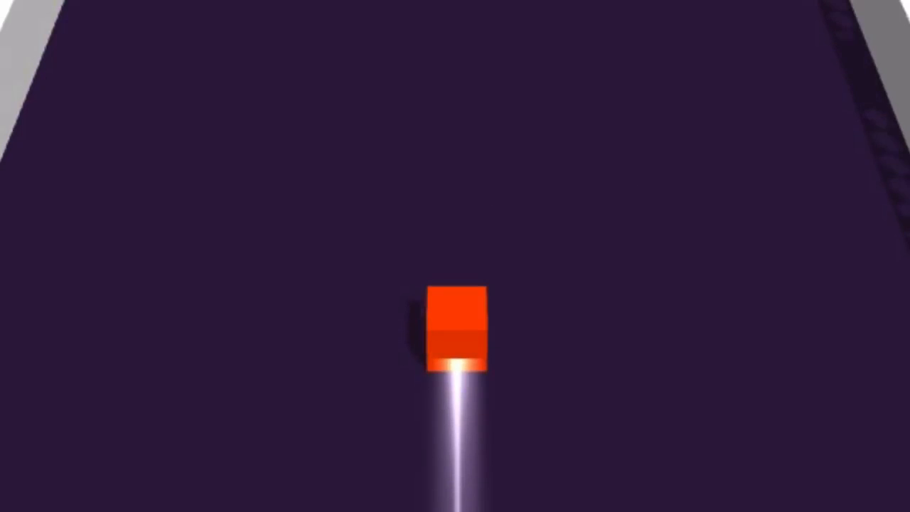
drag(498, 146, 188, 137)
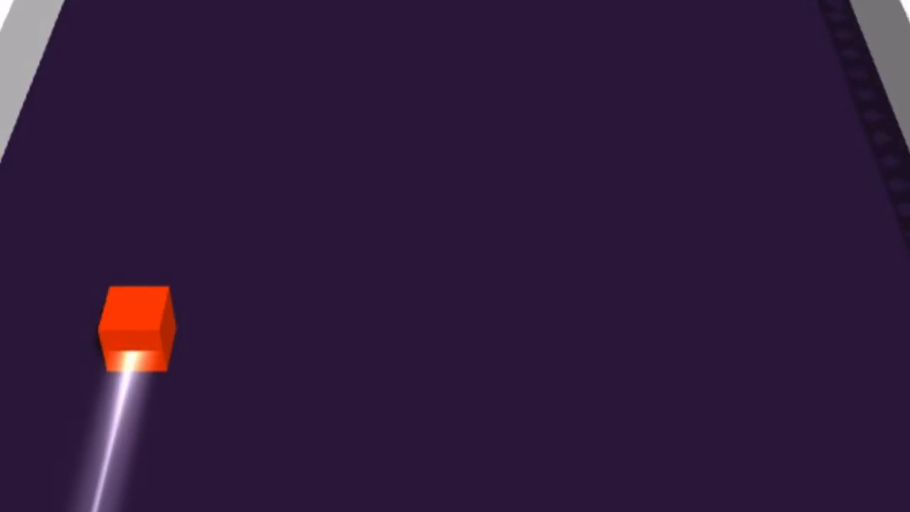
drag(133, 353, 334, 328)
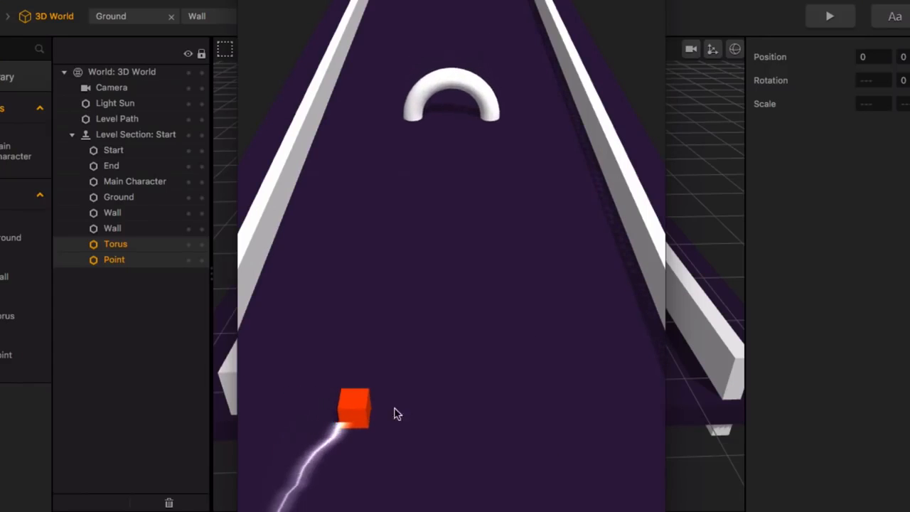
drag(397, 414, 462, 405)
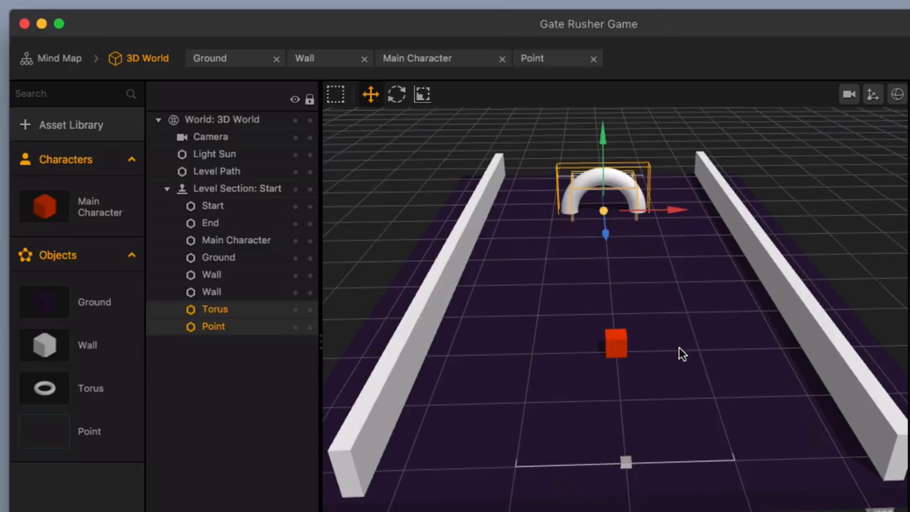
Add a Cube shape from the Asset Library to the project's objects and rename it Enemy
scroll(570, 237, up, 4)
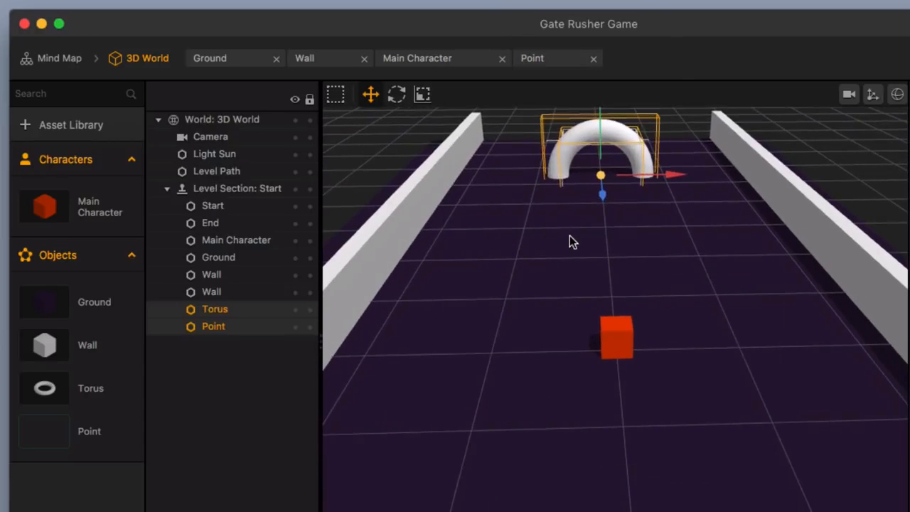
middle_drag(570, 236, 577, 304)
scroll(578, 281, up, 3)
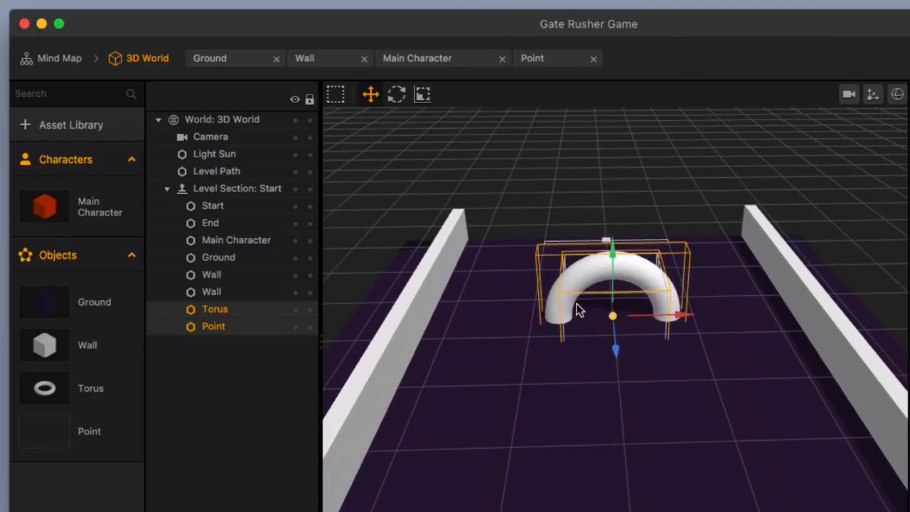
scroll(577, 305, up, 3)
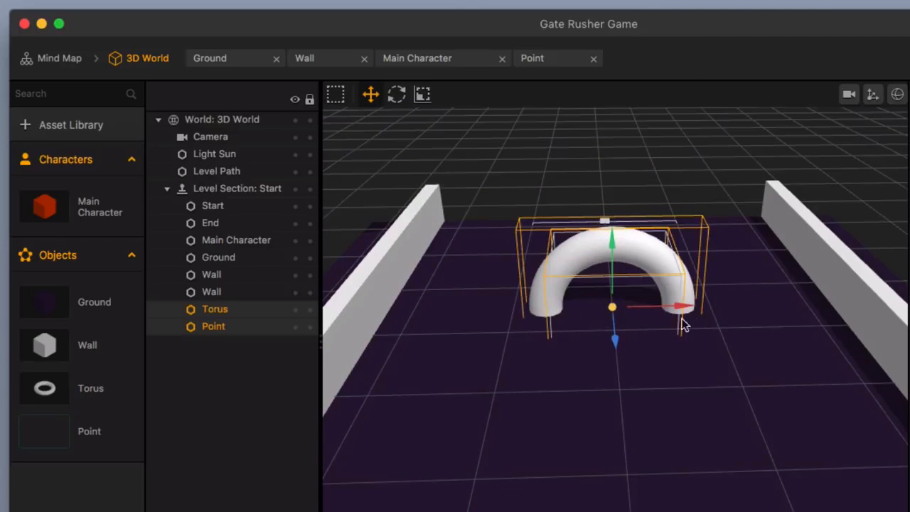
click(111, 129)
click(217, 98)
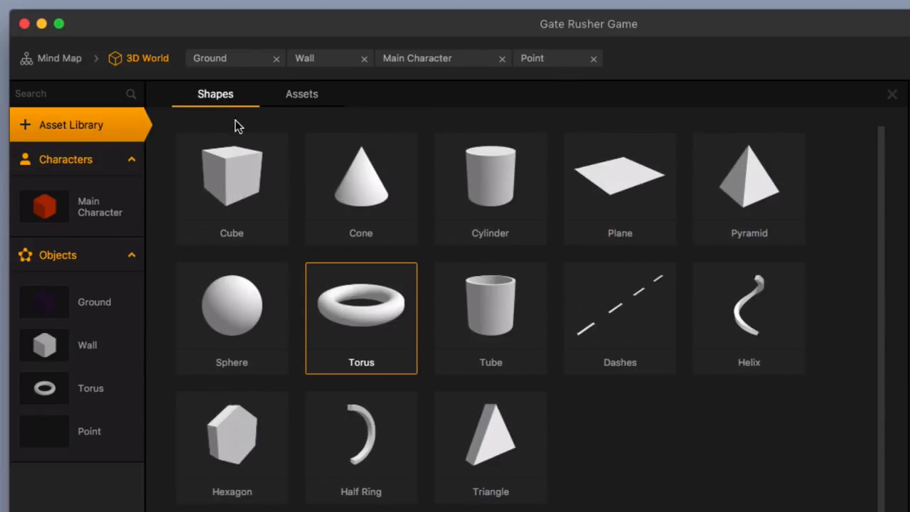
click(249, 194)
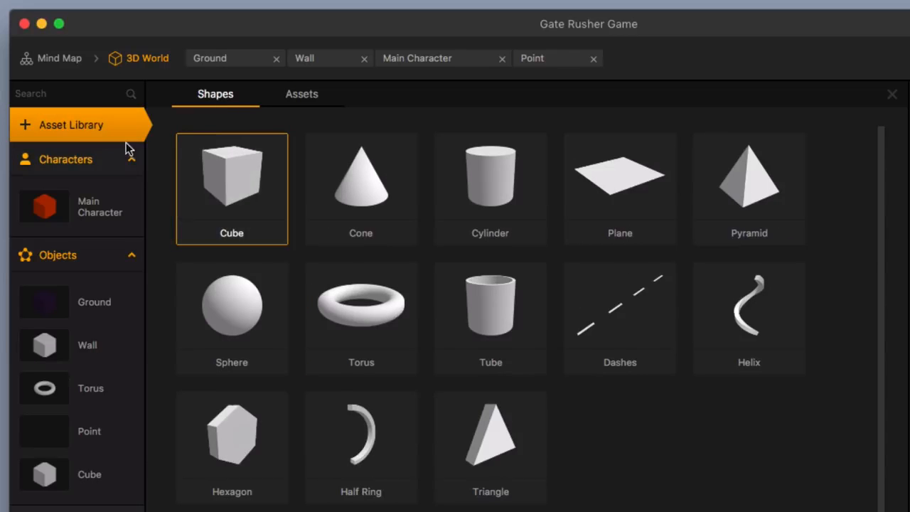
click(81, 133)
click(78, 474)
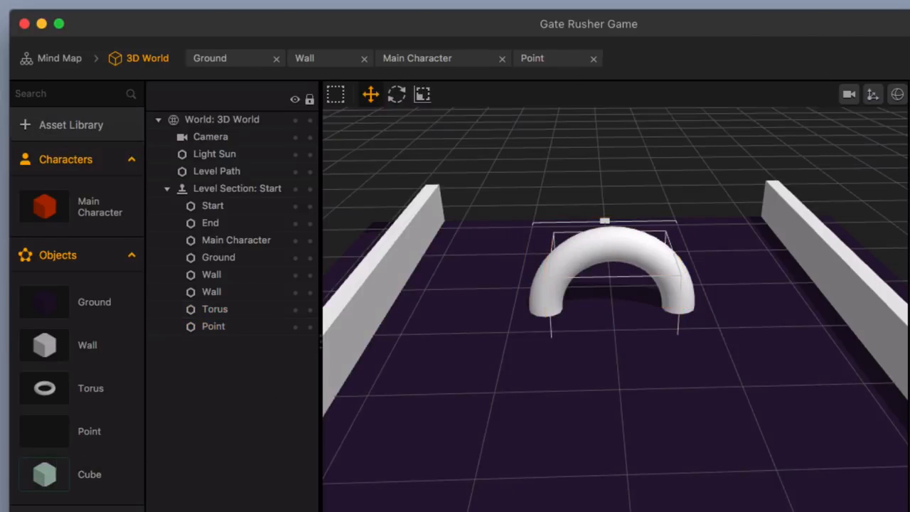
click(843, 78)
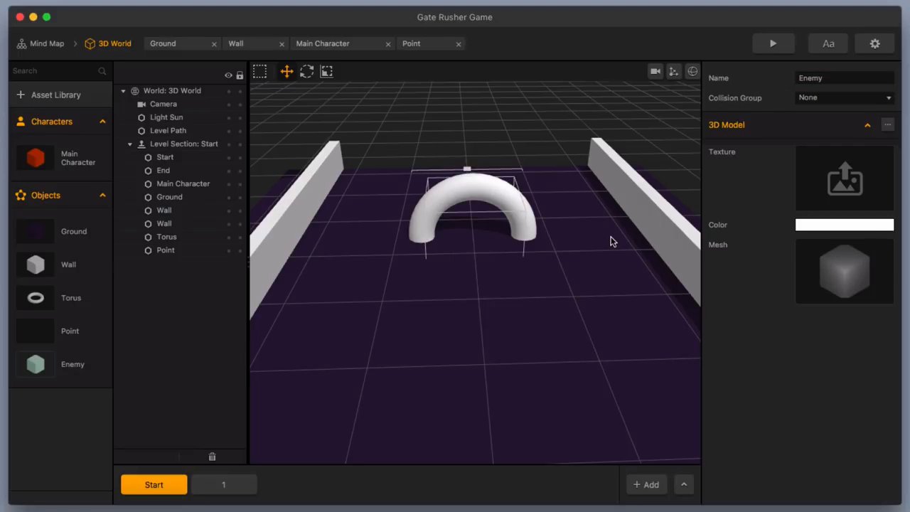
Check the Start section's layout and play the game again to judge the camera's view of the track
scroll(415, 288, down, 10)
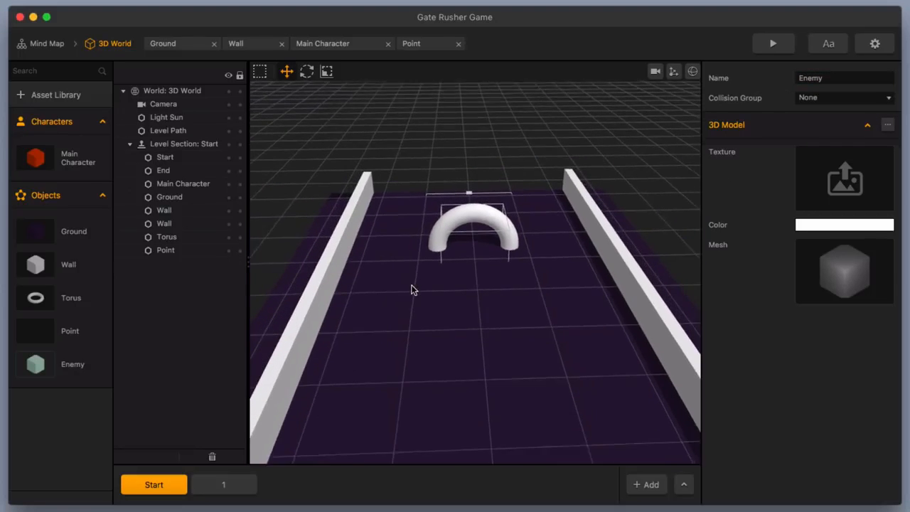
scroll(414, 286, up, 1)
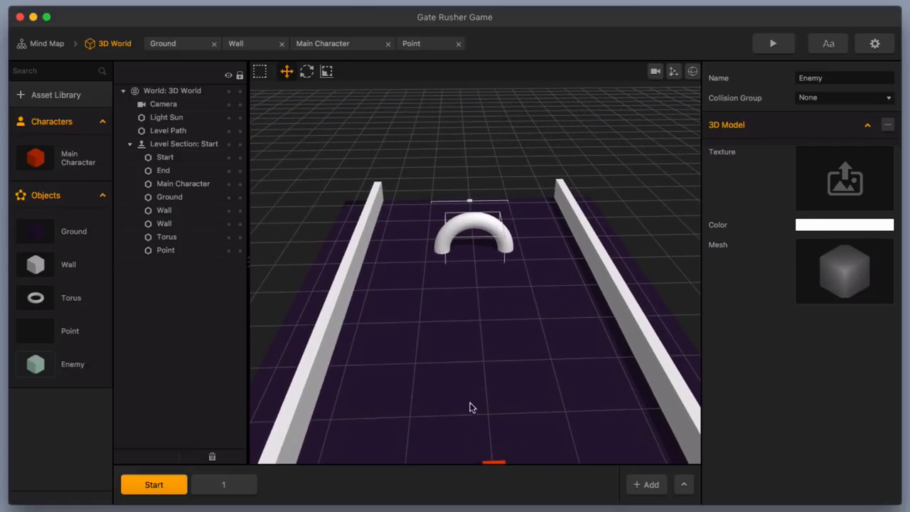
scroll(491, 423, down, 3)
middle_drag(486, 410, 487, 372)
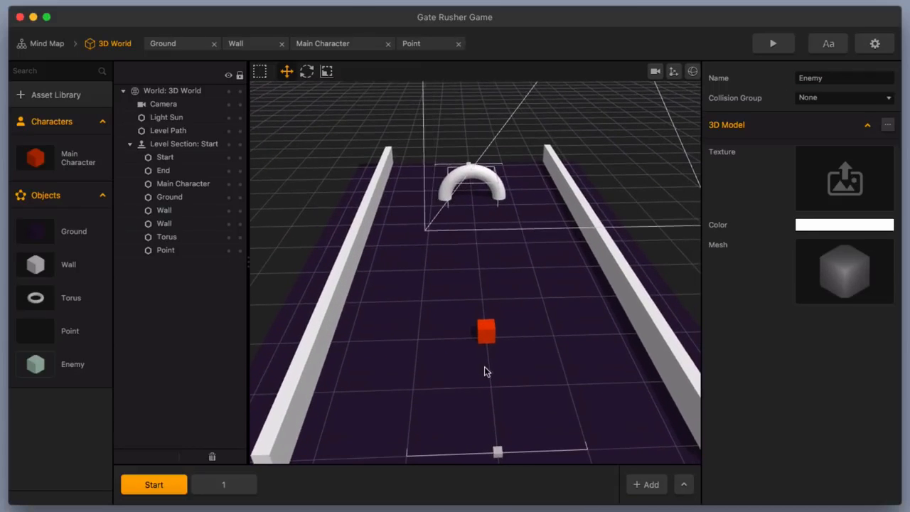
click(771, 45)
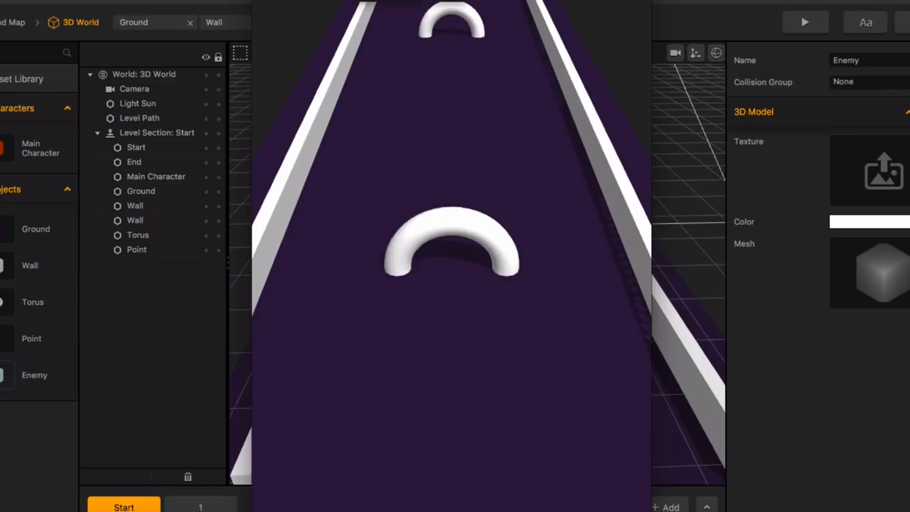
Raise the scene camera and move it farther back behind the main character
scroll(485, 323, down, 10)
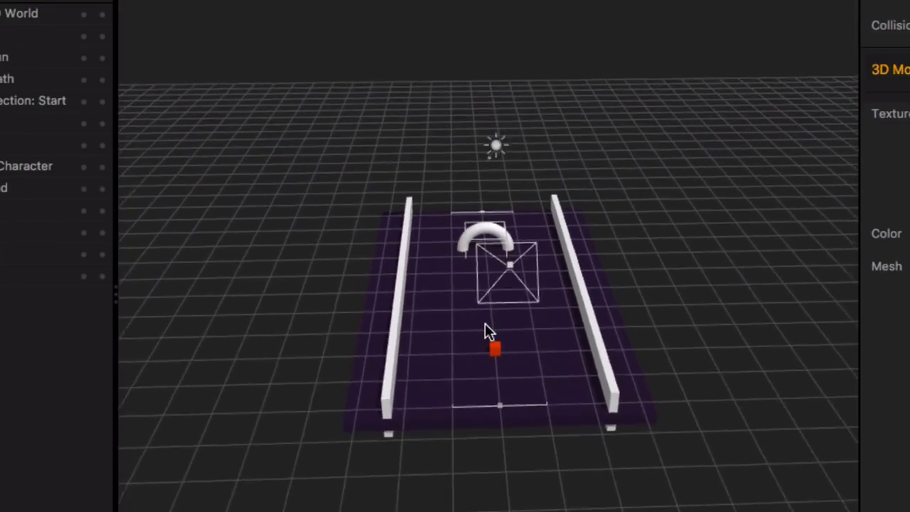
middle_drag(485, 323, 534, 356)
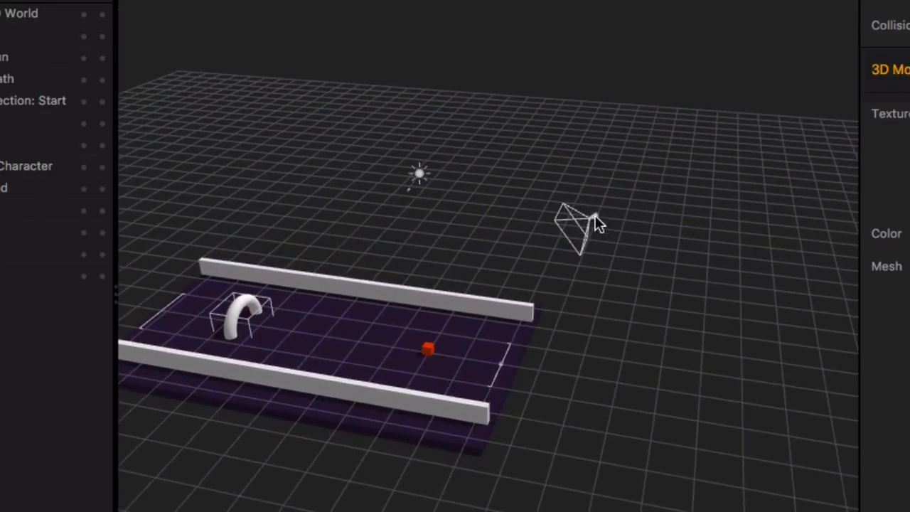
click(593, 216)
drag(595, 128, 599, 47)
drag(695, 146, 823, 151)
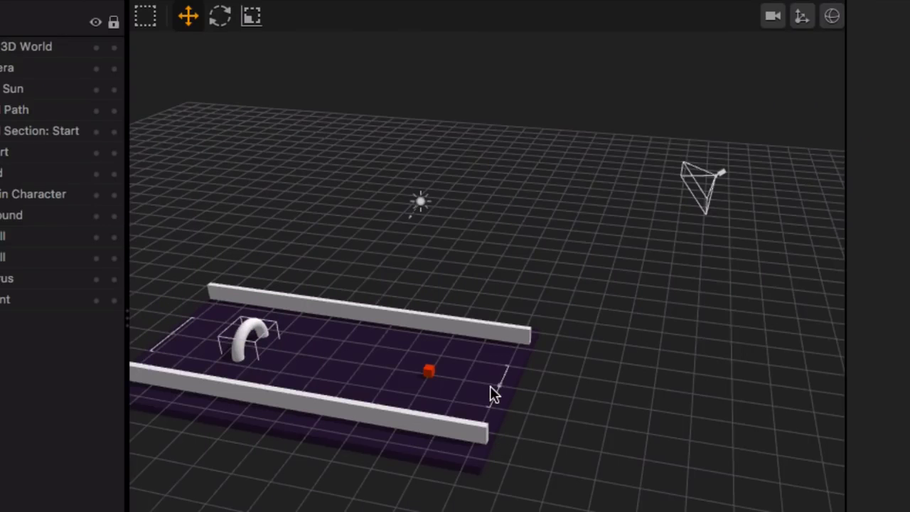
Stretch the Start section's Ground lengthwise beyond the track's near end, and lengthen both walls along the same axis to match
click(478, 393)
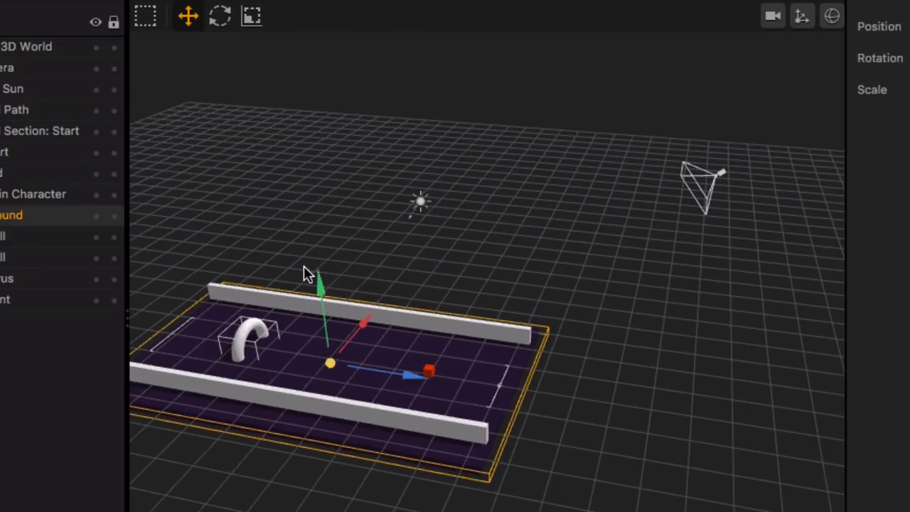
click(251, 16)
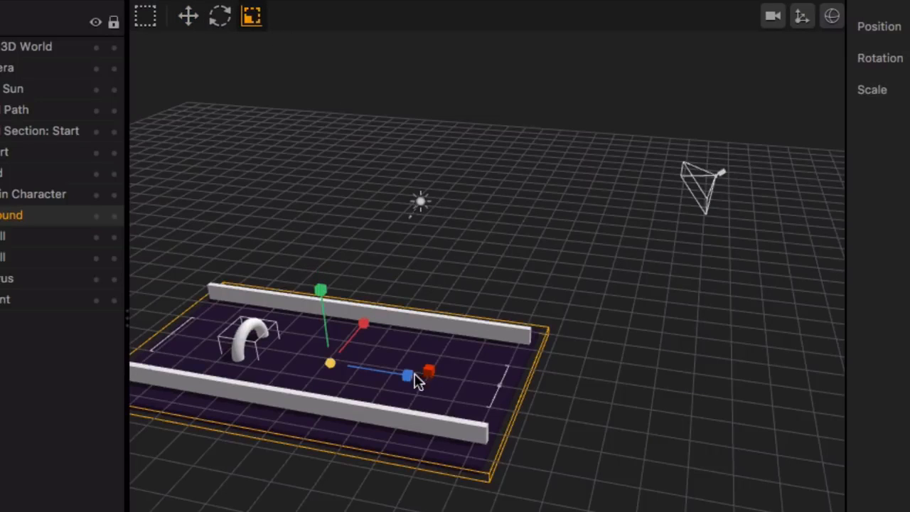
drag(418, 381, 454, 393)
click(507, 325)
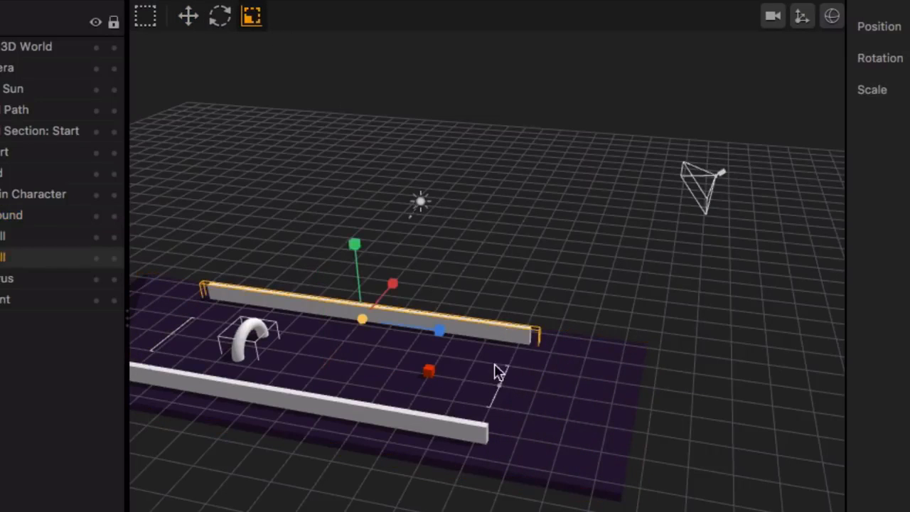
shift+click(461, 418)
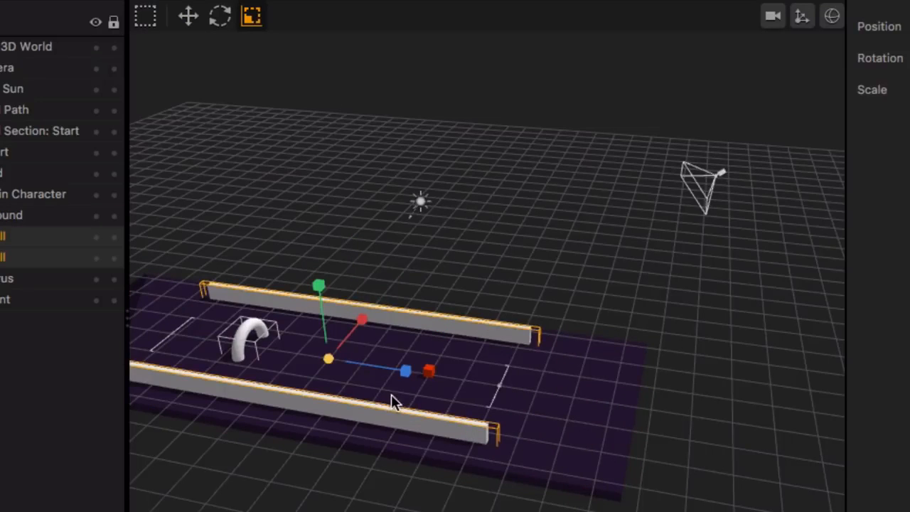
drag(404, 373, 444, 381)
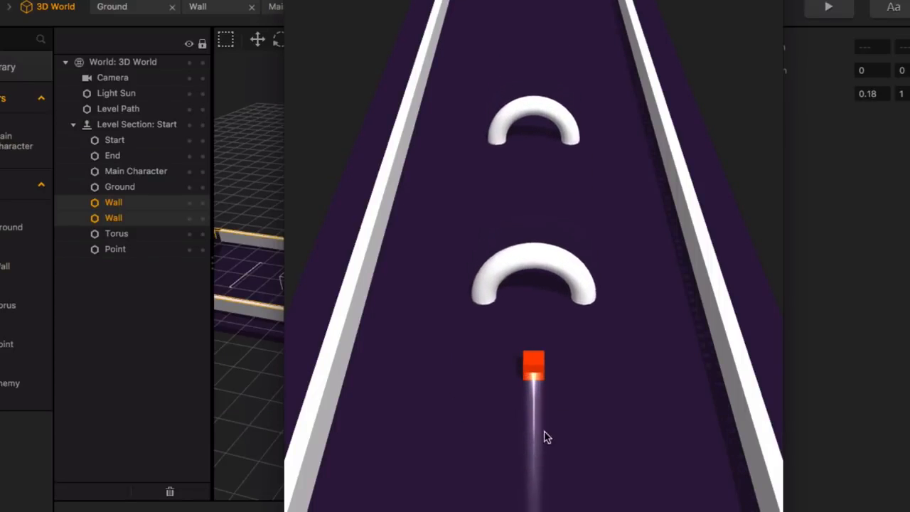
Steer the character in the running game to check the longer track, and adjust the scene camera's rotation
mouse_move(541, 364)
mouse_down()
mouse_move(488, 362)
mouse_move(578, 367)
mouse_move(340, 364)
mouse_up()
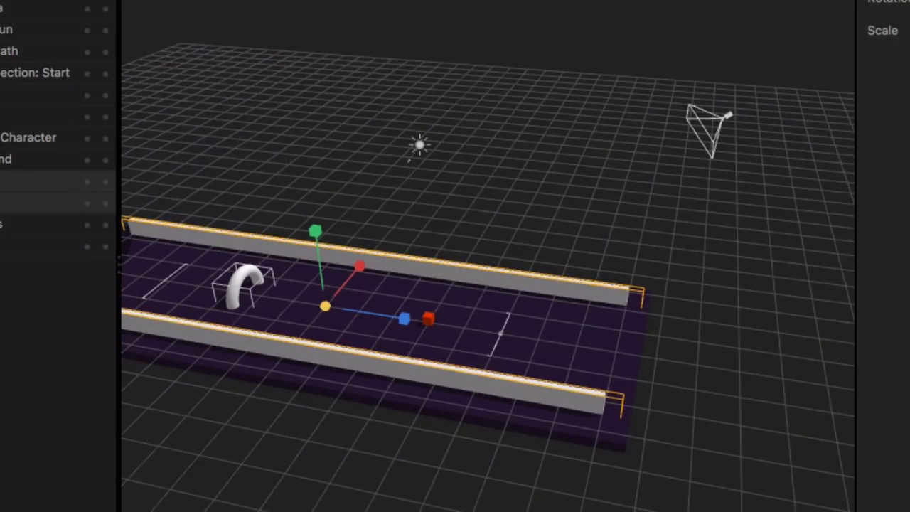
click(729, 115)
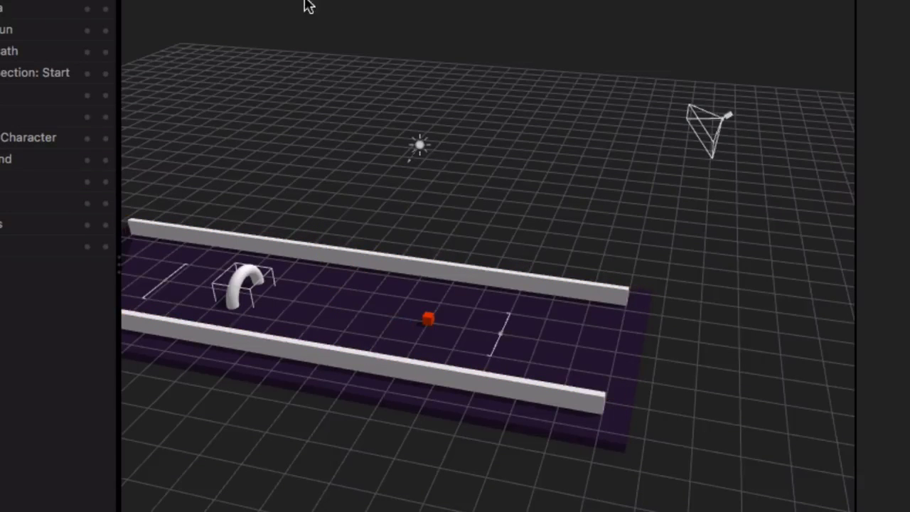
click(727, 112)
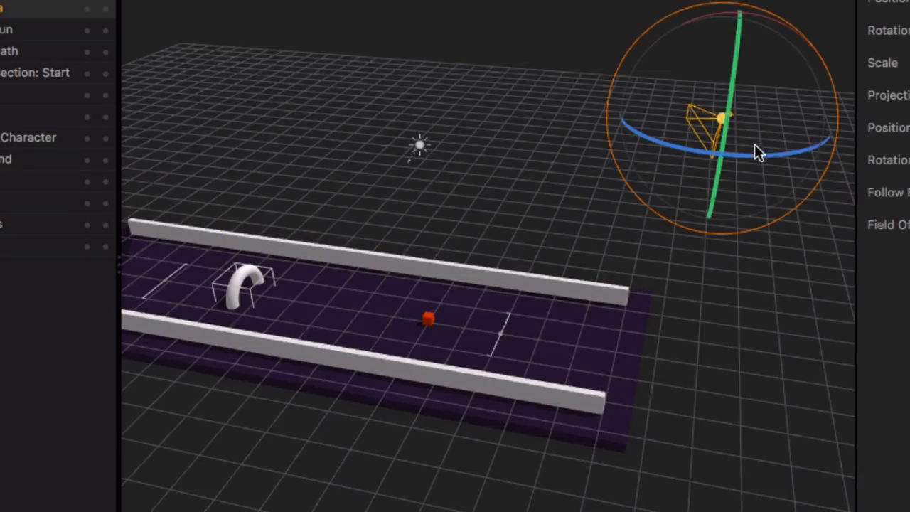
drag(772, 156, 683, 178)
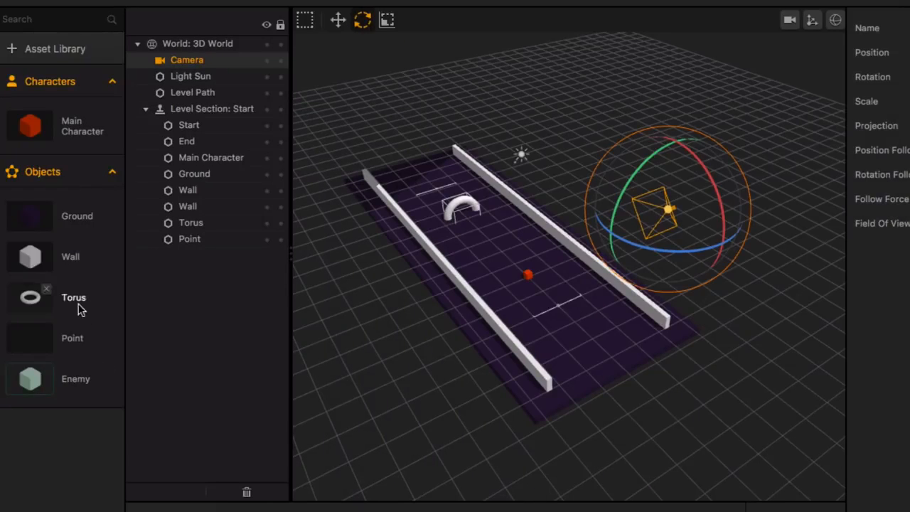
Add an Enemy cube to the Start section and move it beside the torus gate, on the left wall's side
middle_drag(459, 374, 502, 275)
scroll(500, 273, up, 5)
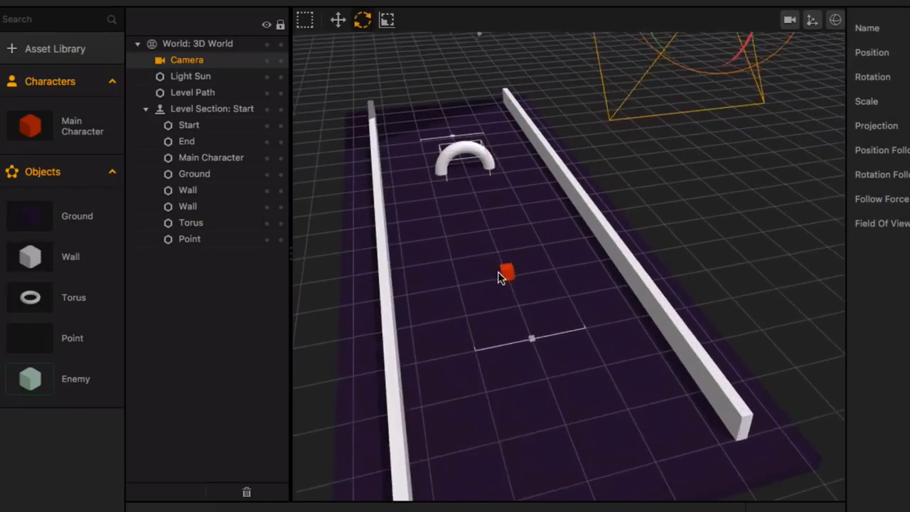
middle_drag(470, 228, 549, 281)
scroll(549, 281, up, 3)
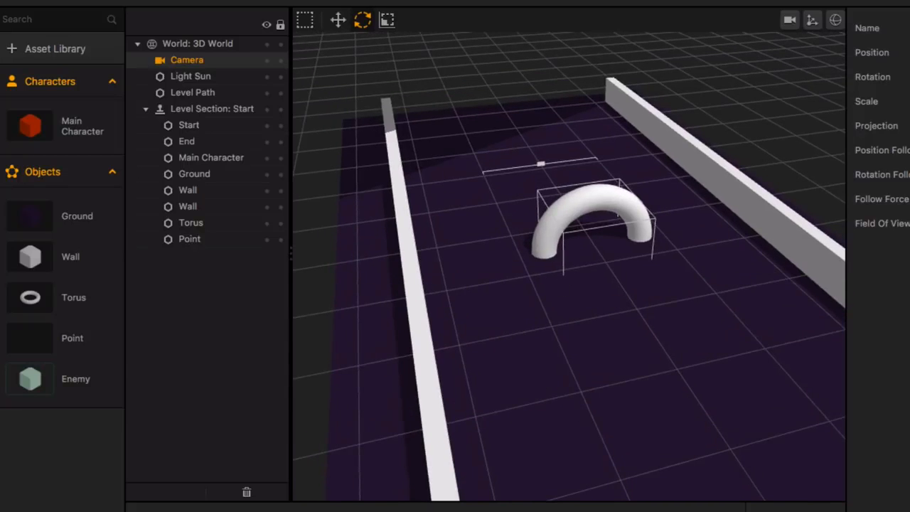
drag(30, 379, 473, 268)
scroll(490, 319, down, 5)
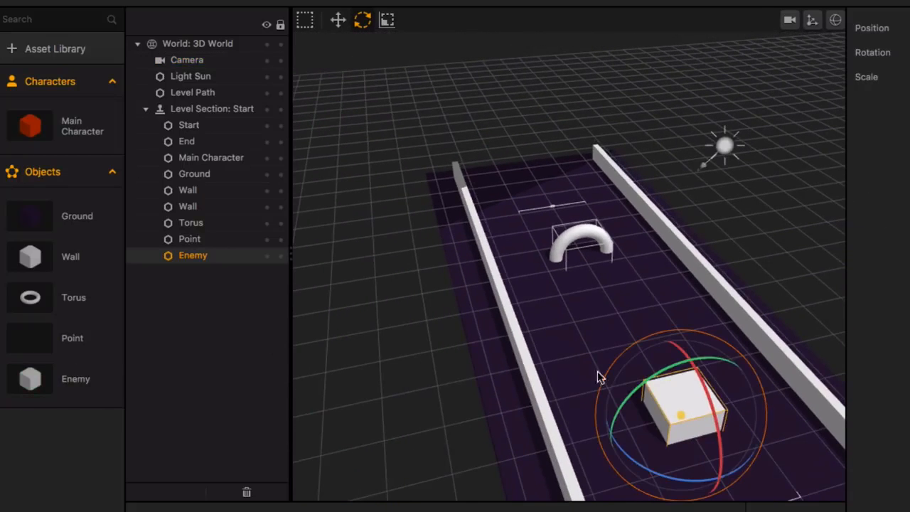
click(338, 20)
drag(711, 427, 608, 263)
scroll(613, 254, up, 6)
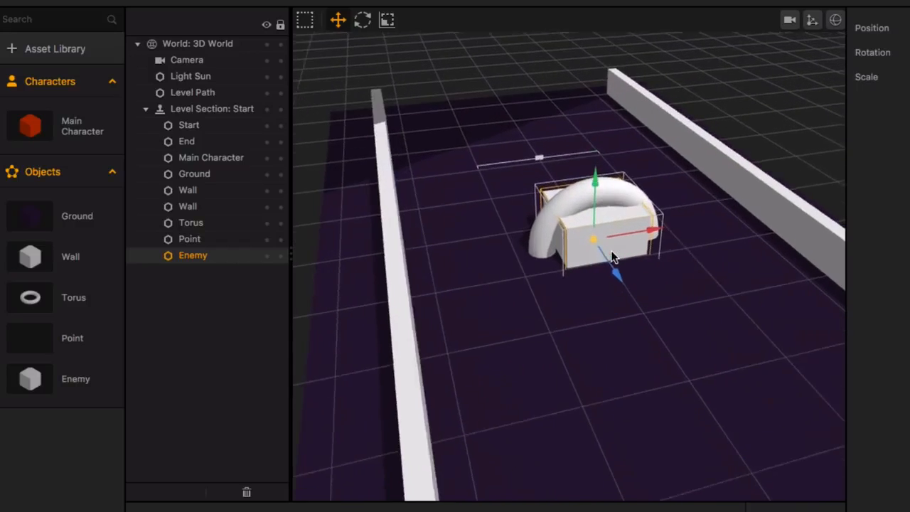
drag(656, 228, 539, 236)
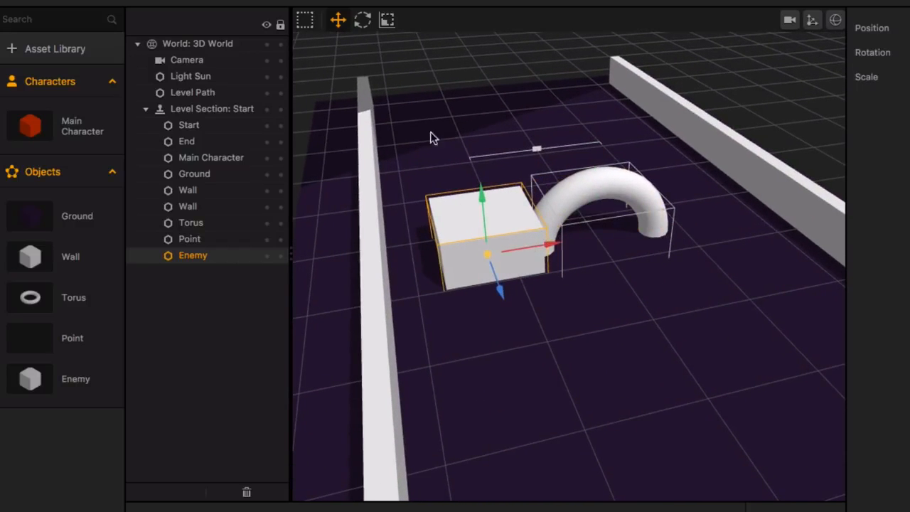
Make the placed Enemy block thinner along the track's length and shift it toward the left wall
click(387, 20)
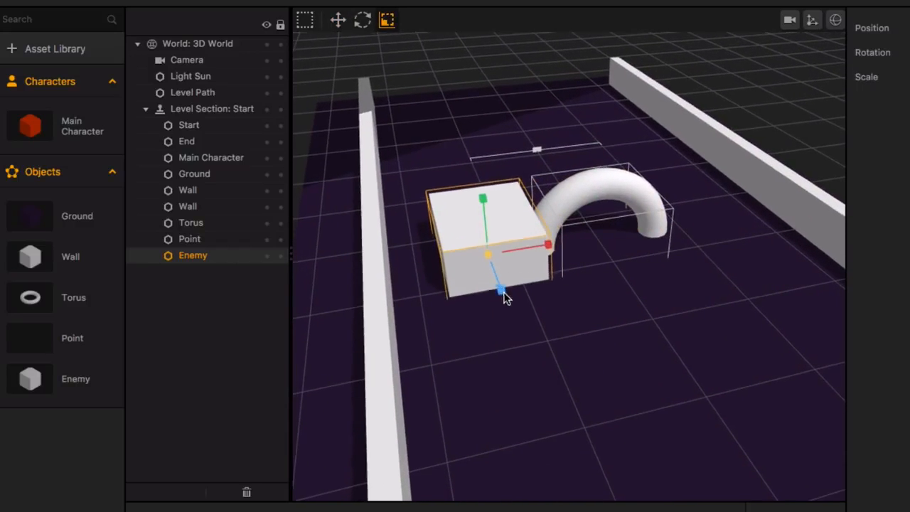
drag(501, 288, 494, 265)
right_drag(486, 273, 526, 291)
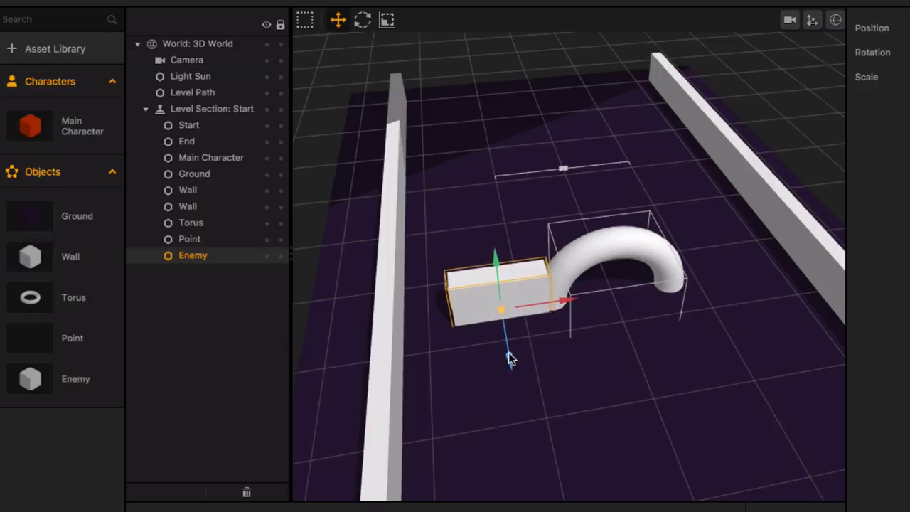
drag(567, 305, 536, 304)
drag(480, 359, 482, 366)
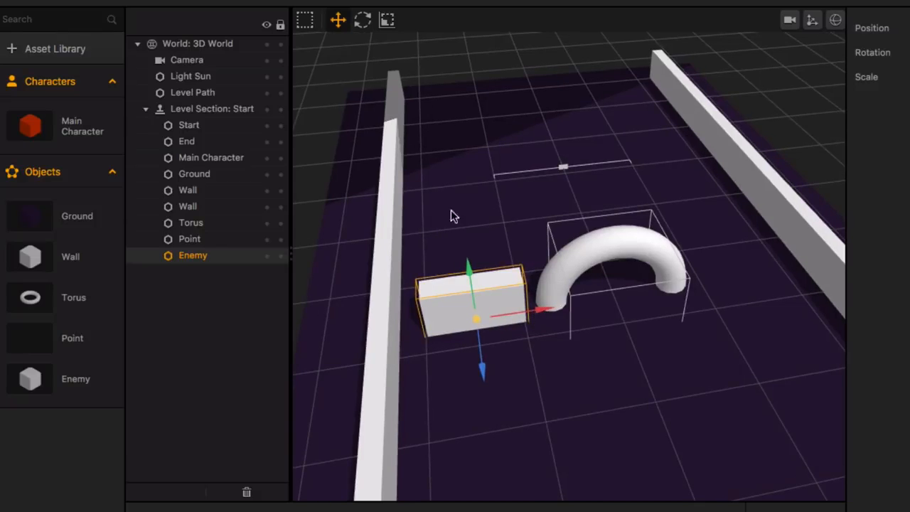
Widen the Enemy block across the track so it fills the gap between the left wall and the torus gate
click(387, 20)
drag(540, 307, 588, 306)
key(w)
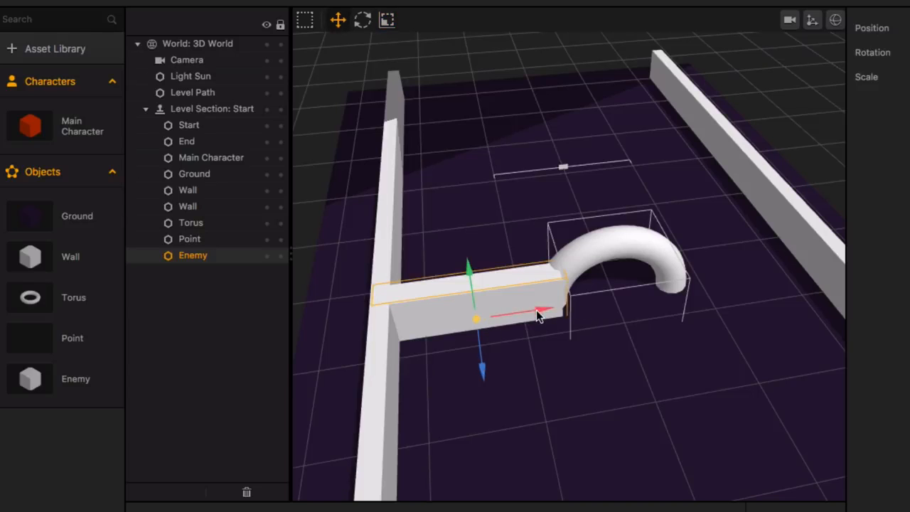
Show the collision shapes in the scene, examine whether the Enemy block has one around the torus gate, and hide them again
click(836, 20)
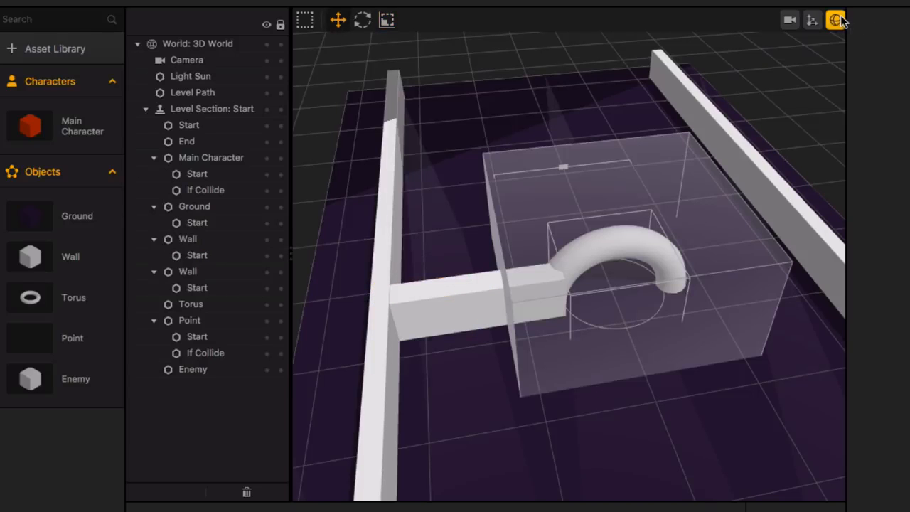
click(467, 296)
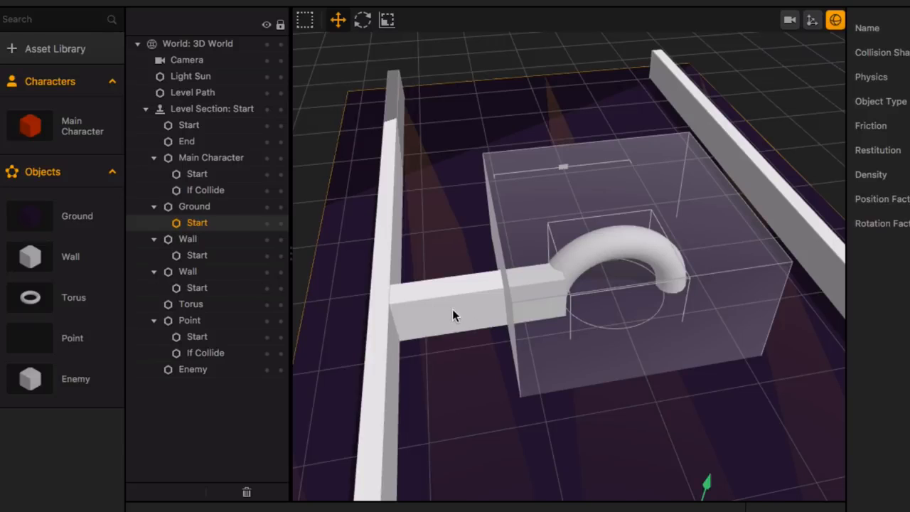
click(200, 375)
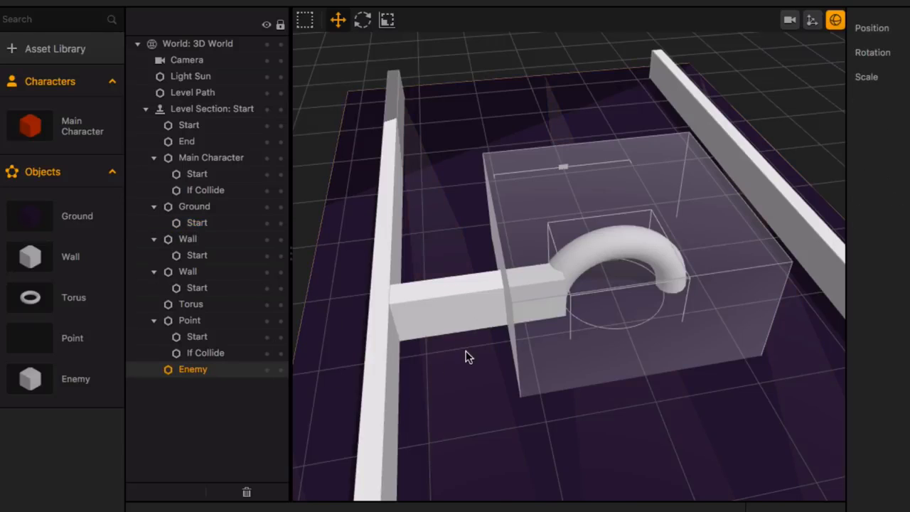
right_drag(494, 306, 458, 312)
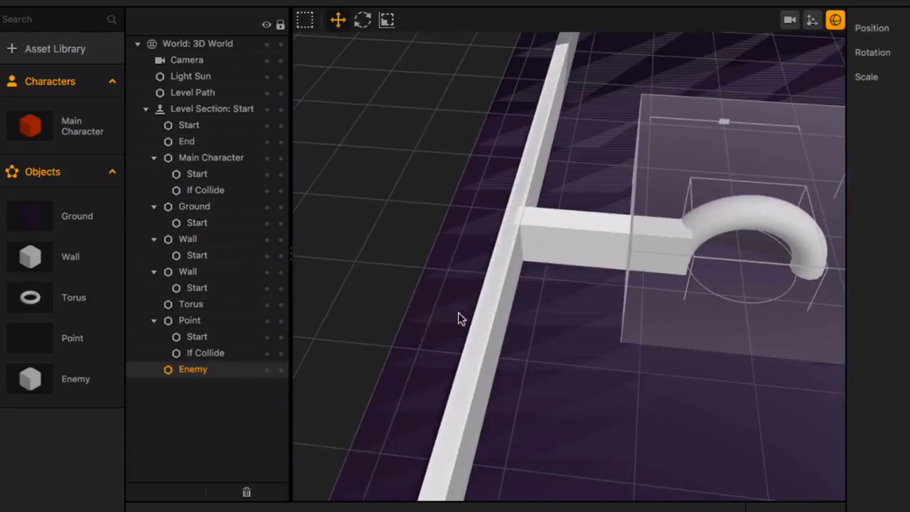
middle_drag(458, 312, 533, 267)
scroll(545, 277, down, 10)
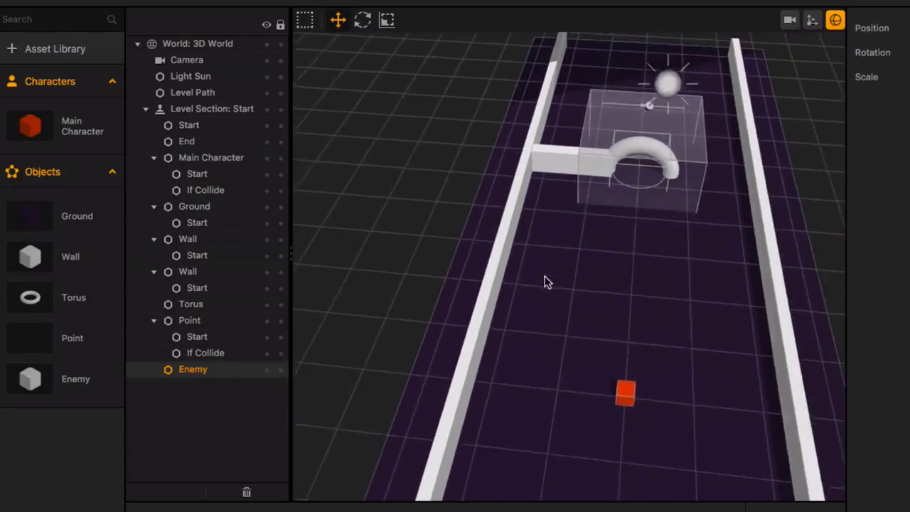
right_drag(545, 277, 548, 223)
scroll(576, 196, up, 6)
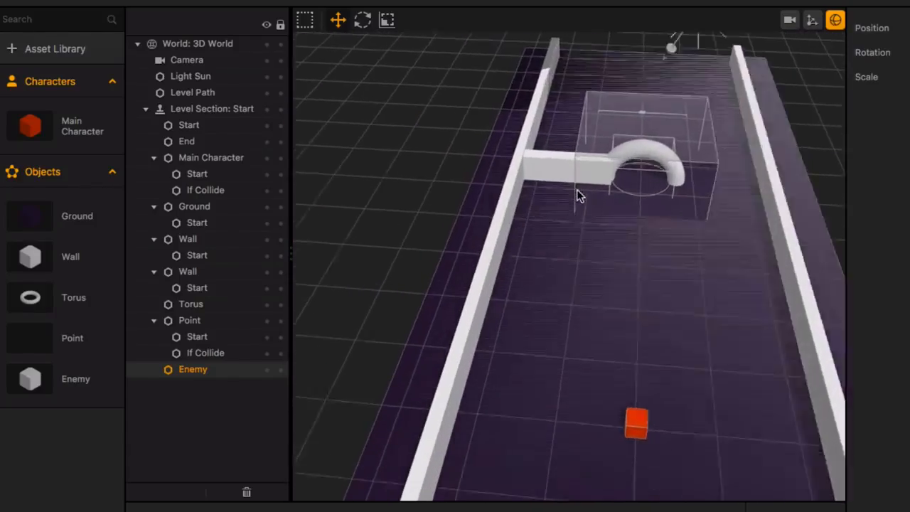
middle_drag(576, 190, 537, 215)
scroll(557, 212, up, 4)
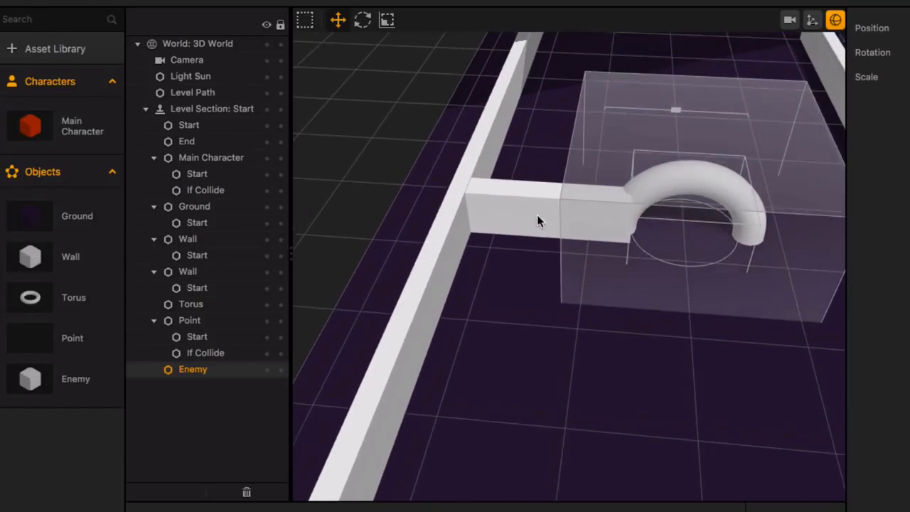
mouse_move(537, 215)
right_down()
mouse_move(547, 216)
mouse_move(502, 228)
mouse_move(530, 229)
right_up()
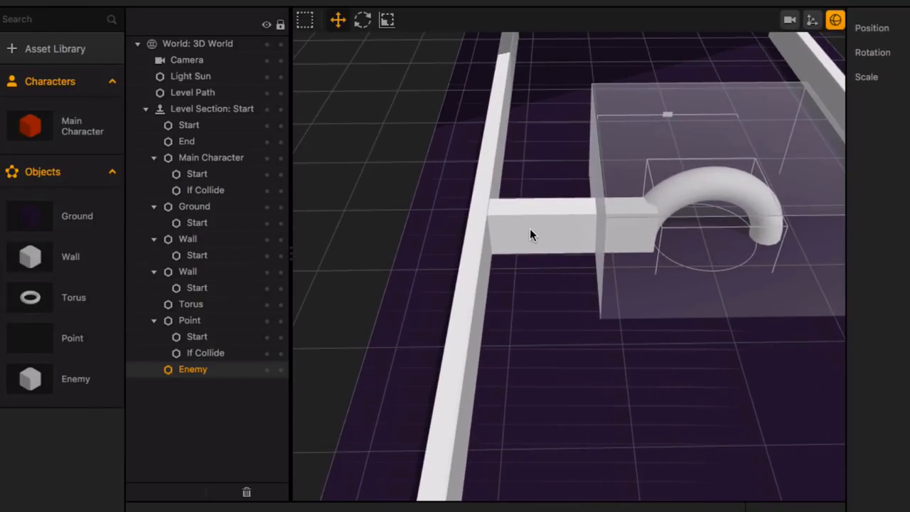
click(534, 209)
click(203, 370)
click(836, 20)
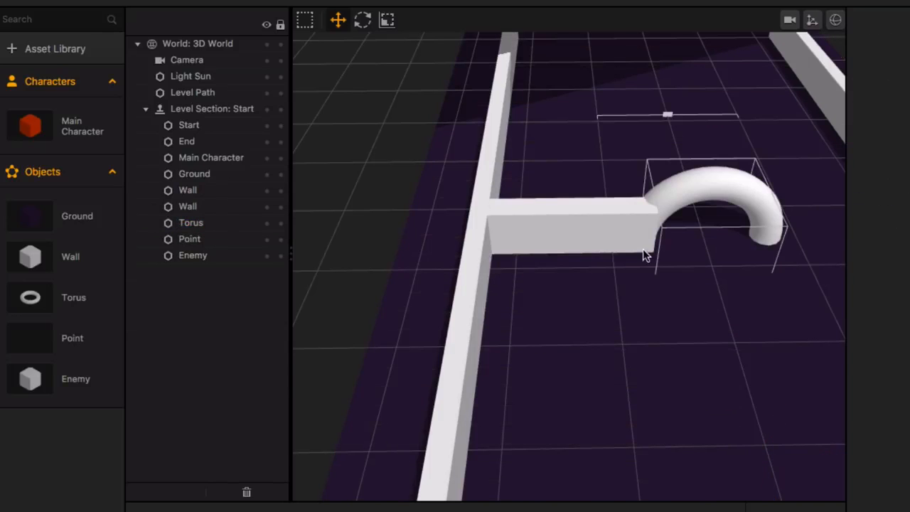
In the Main Character's node map, duplicate the If Collide node above the original and set the copy's Affected Asset to the Enemy group
click(76, 382)
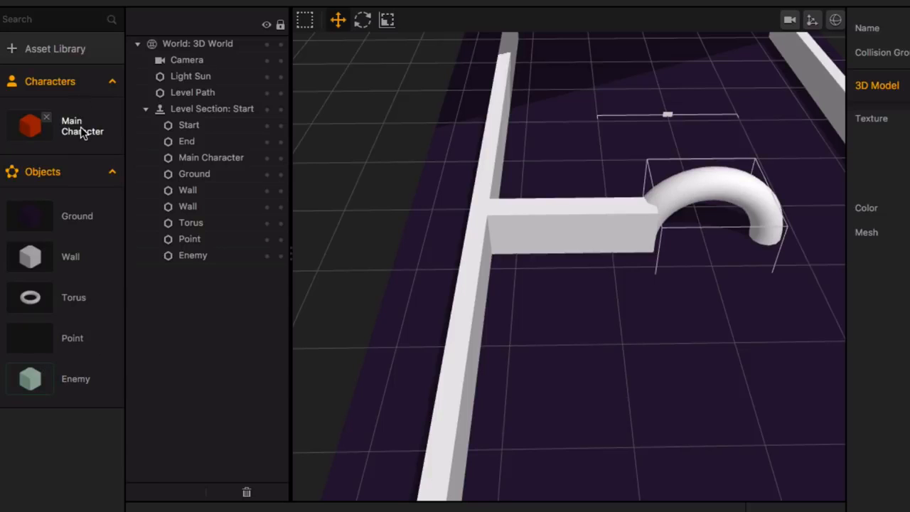
double_click(80, 126)
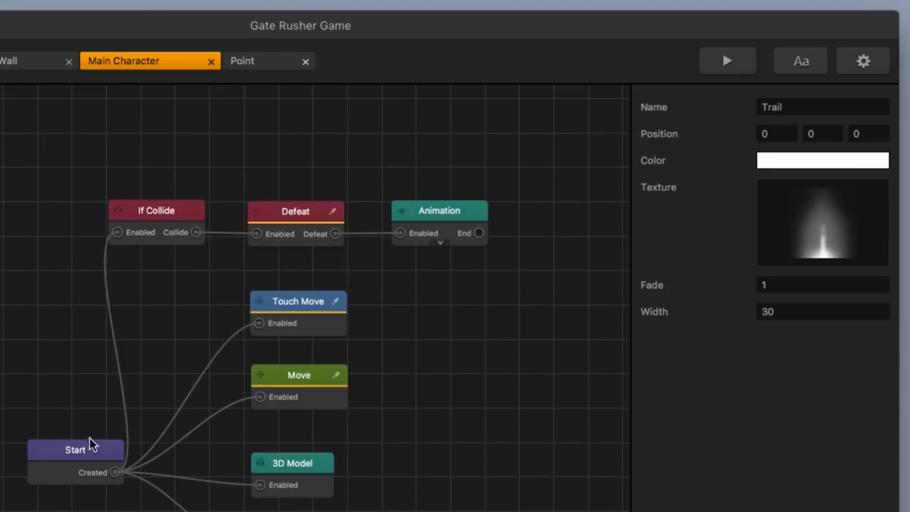
click(179, 212)
alt+drag(178, 209, 157, 142)
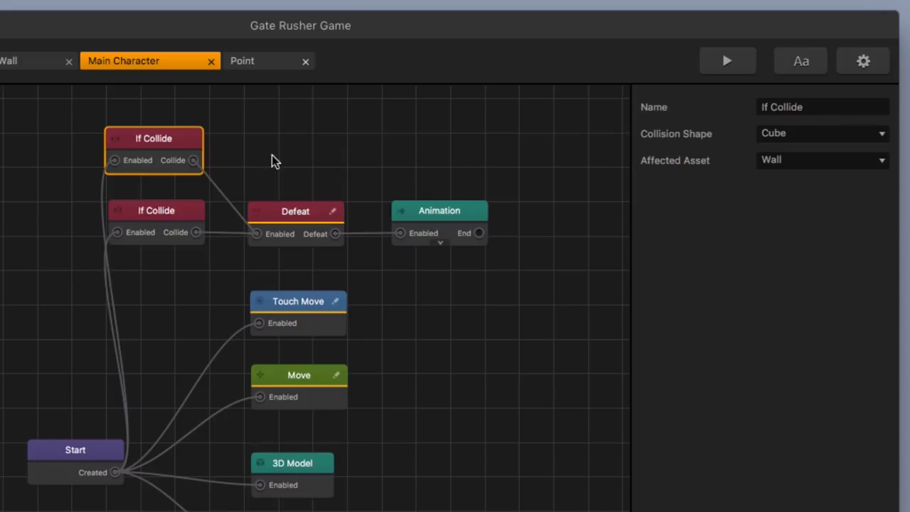
click(778, 162)
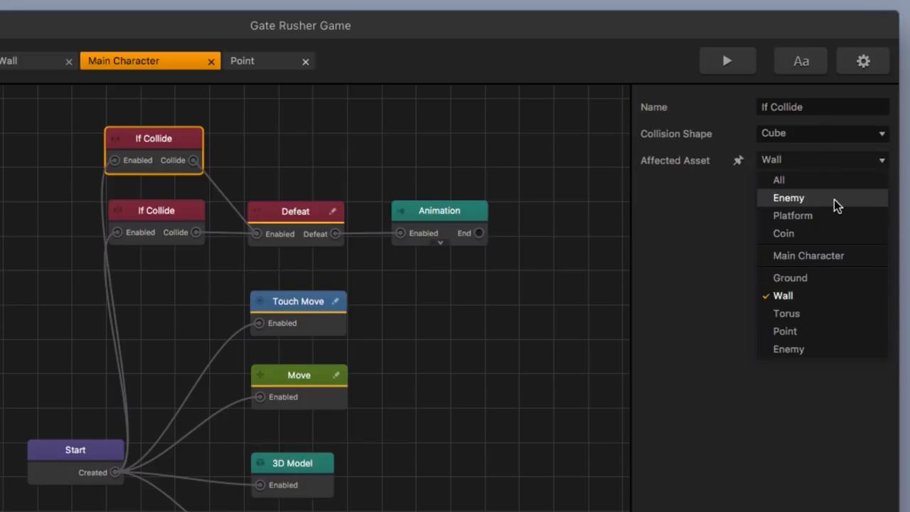
click(833, 199)
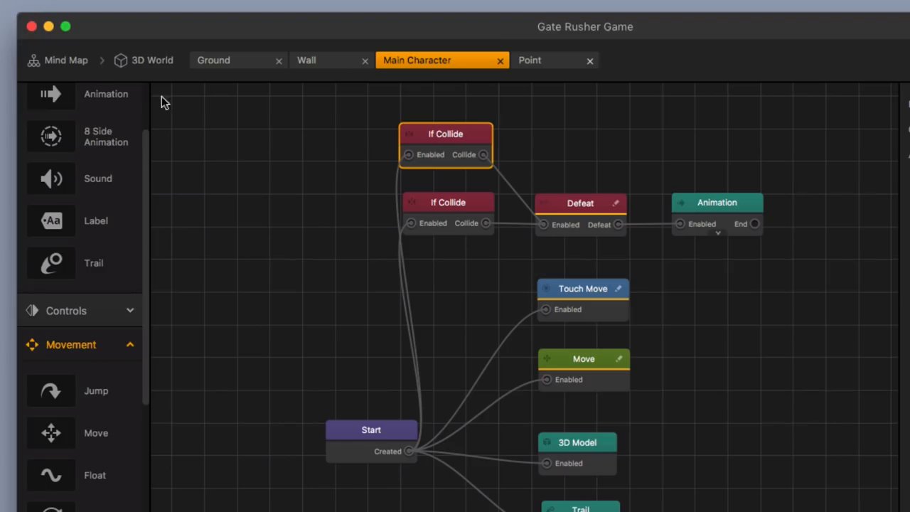
Open the Enemy's node map and give its Start node a Cube collision shape with physics and Object Type Static
click(171, 60)
double_click(103, 477)
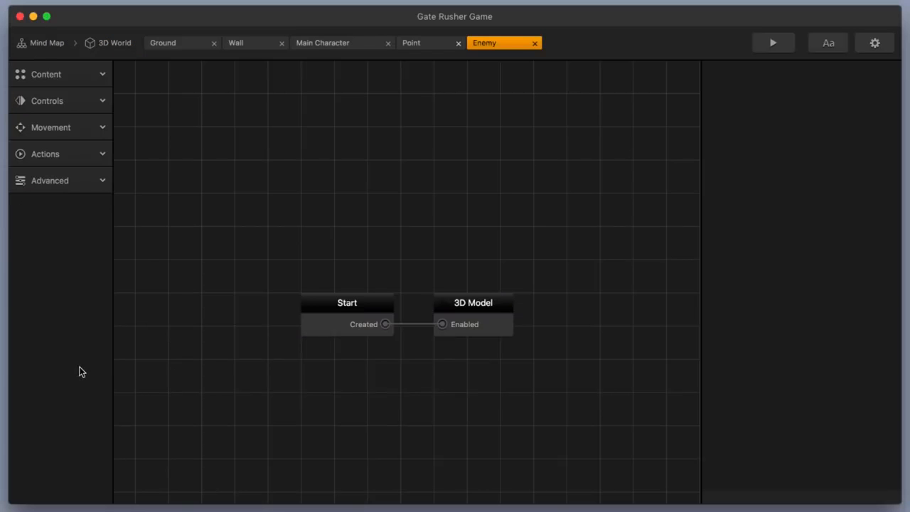
click(349, 313)
click(804, 99)
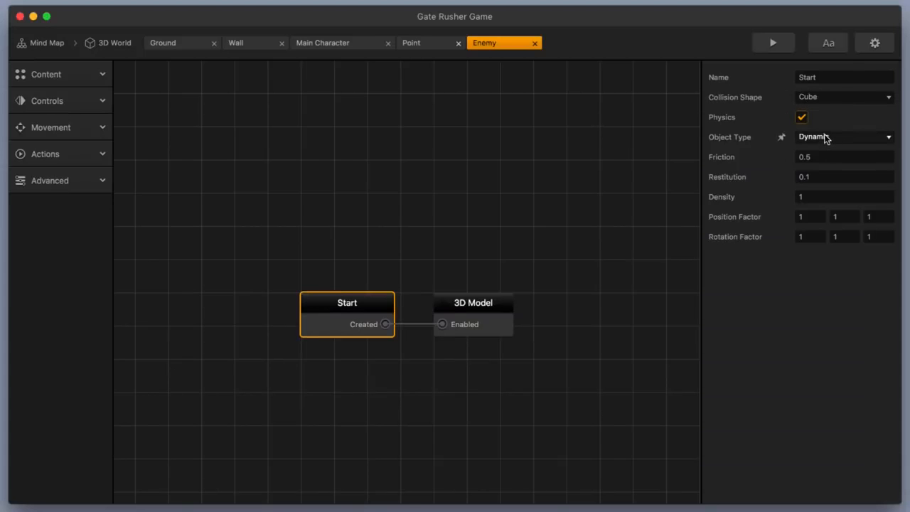
click(825, 138)
click(828, 150)
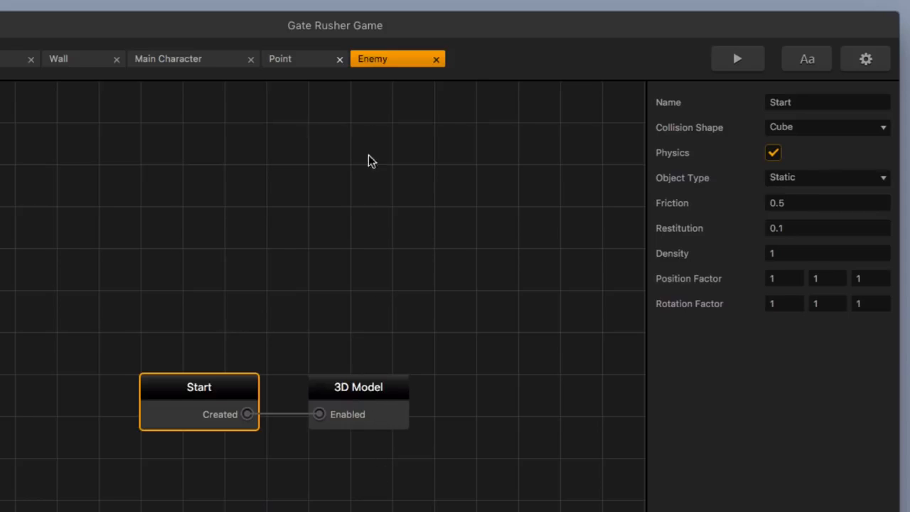
Return to the 3D World and play the game, steering the character toward the Enemy block to test the collision
click(372, 393)
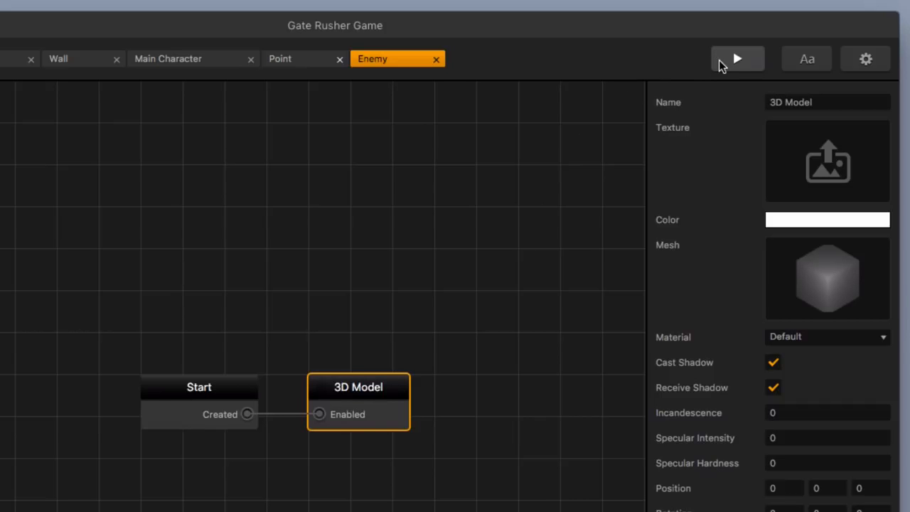
click(16, 59)
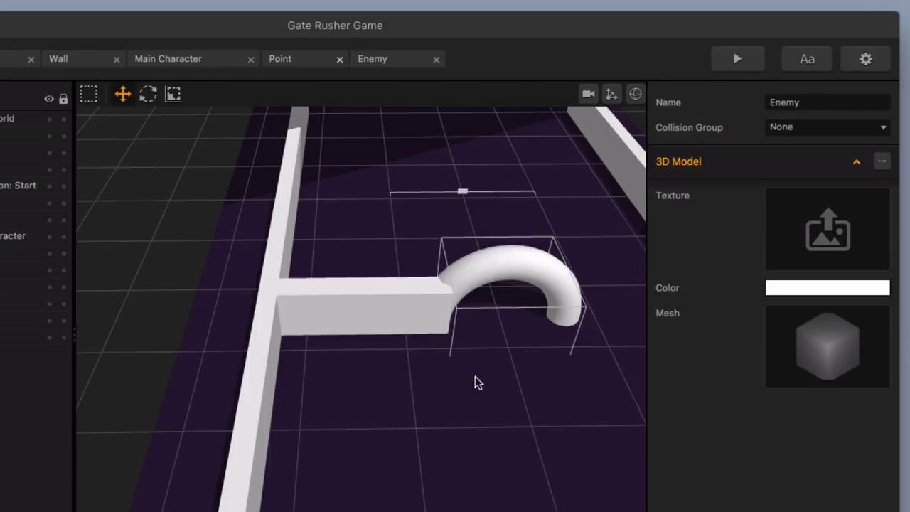
scroll(476, 384, down, 5)
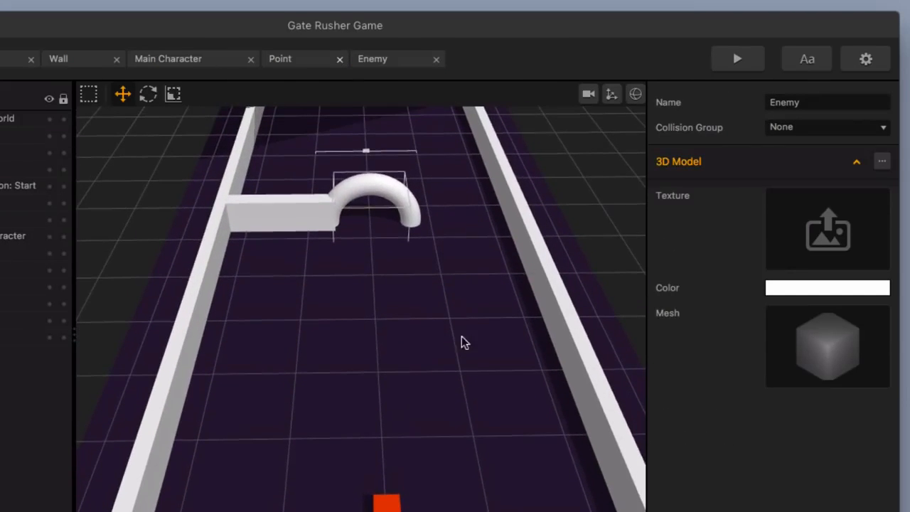
click(737, 59)
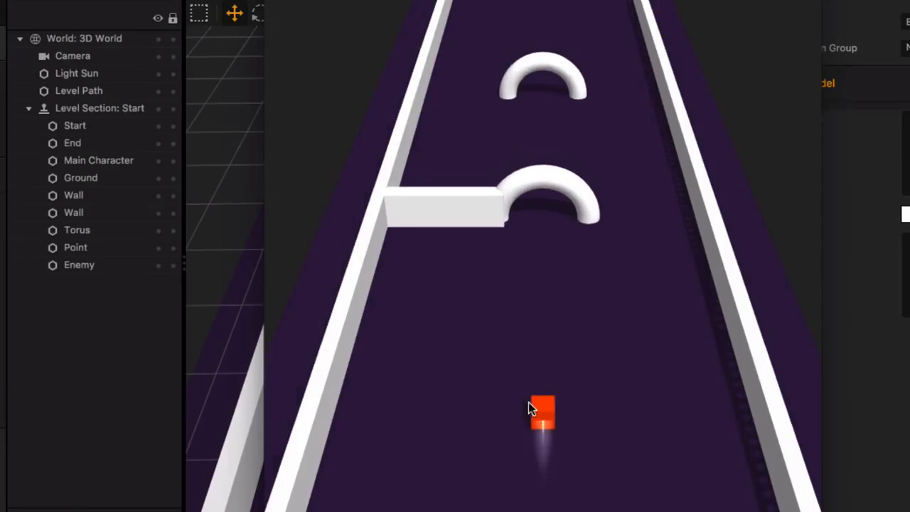
drag(528, 402, 423, 415)
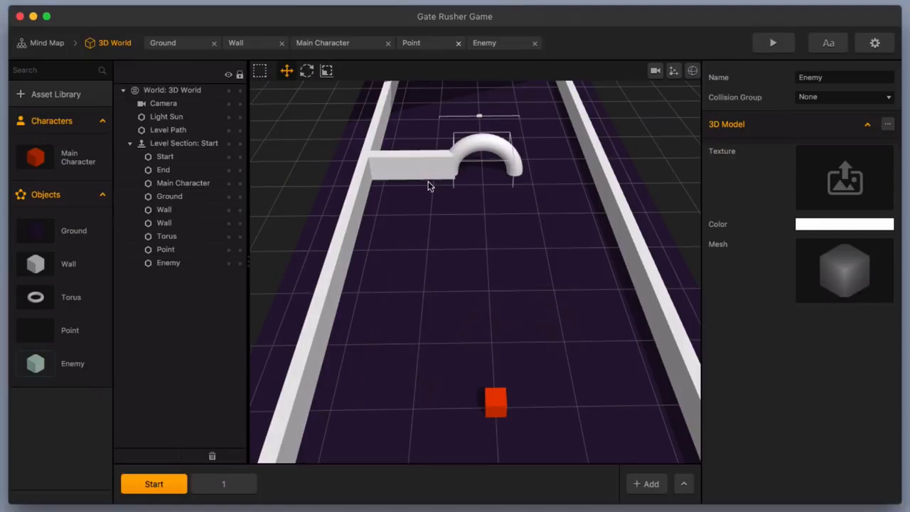
Show the collision shapes to examine the Enemy block beside the torus gate, and choose a collision group for the Enemy asset
click(410, 170)
click(693, 70)
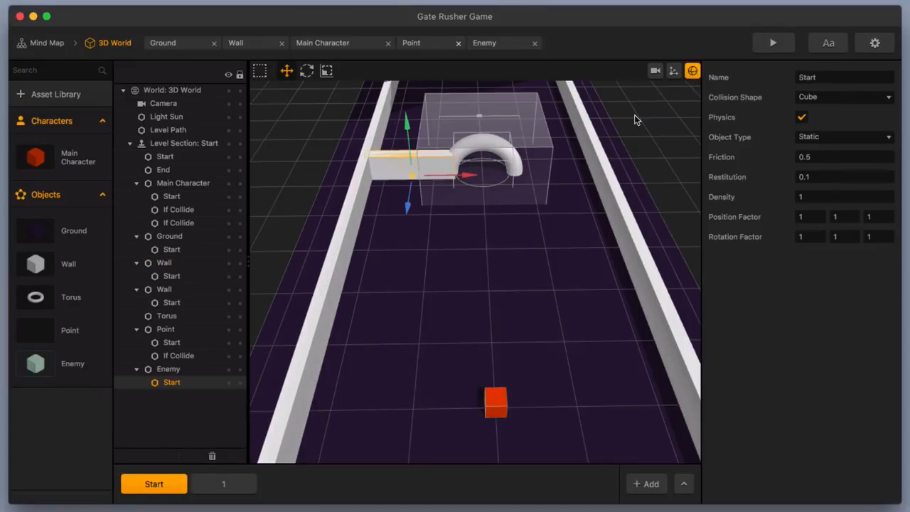
scroll(409, 165, up, 3)
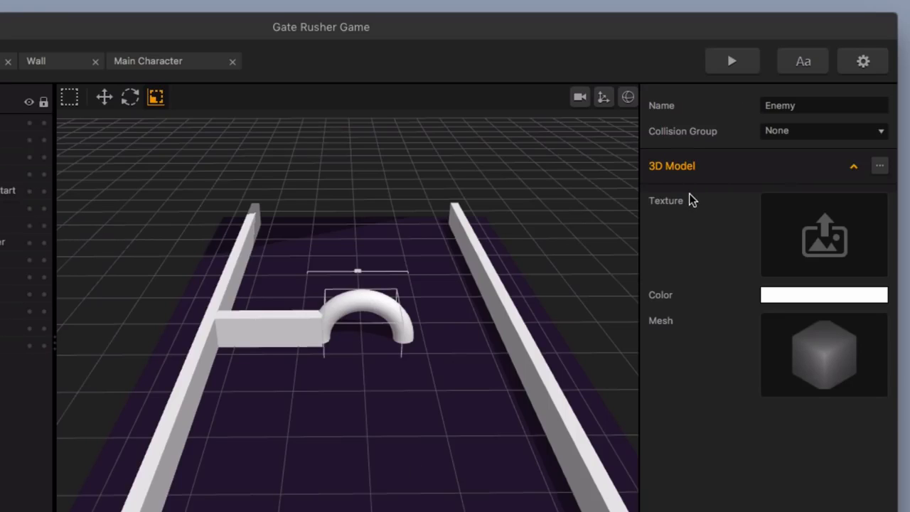
click(804, 132)
click(805, 168)
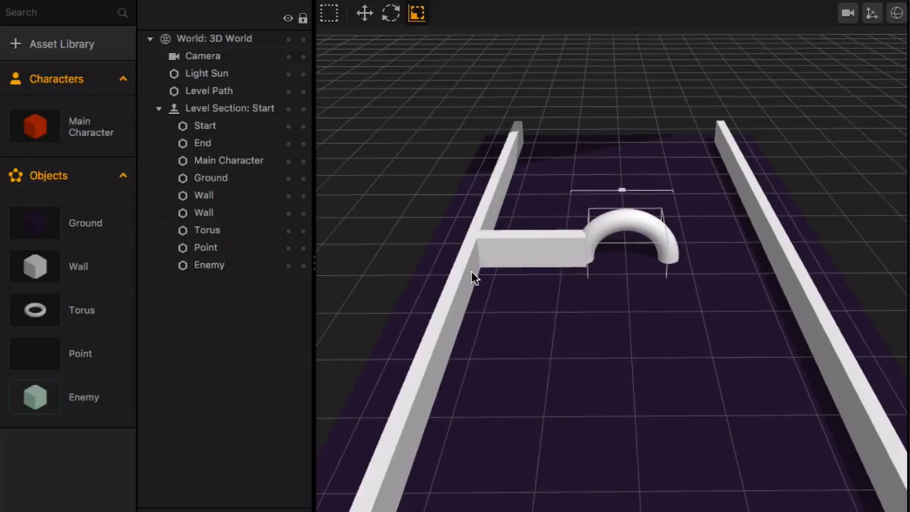
Duplicate the Enemy block and move the copy to the gap between the torus gate and the opposite wall
click(525, 256)
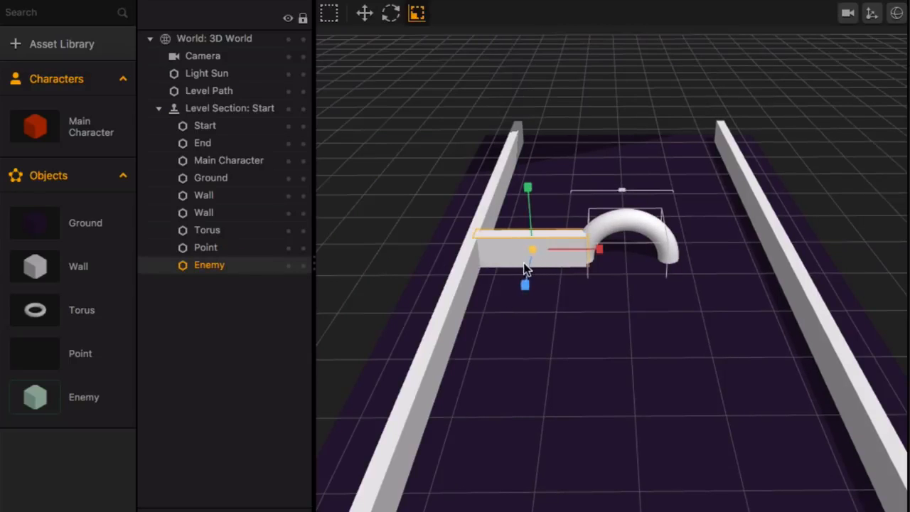
key(ctrl+d)
click(365, 13)
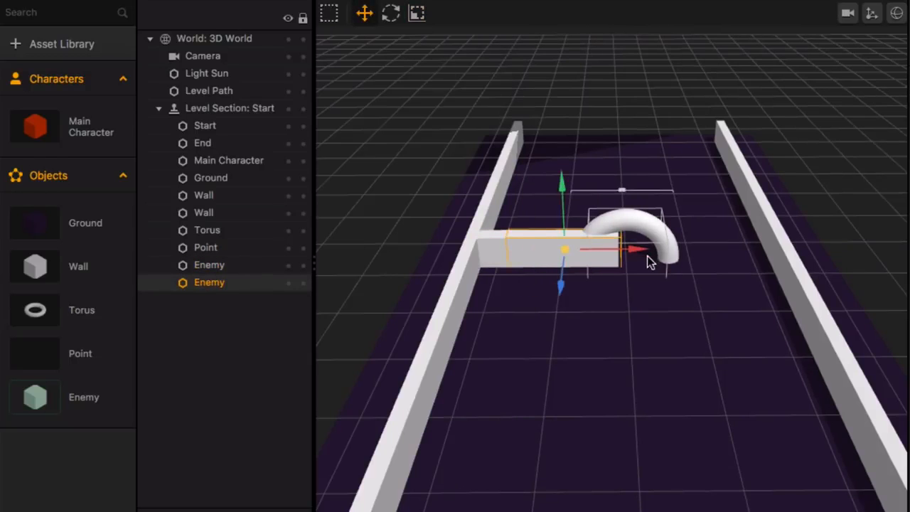
drag(650, 260, 789, 260)
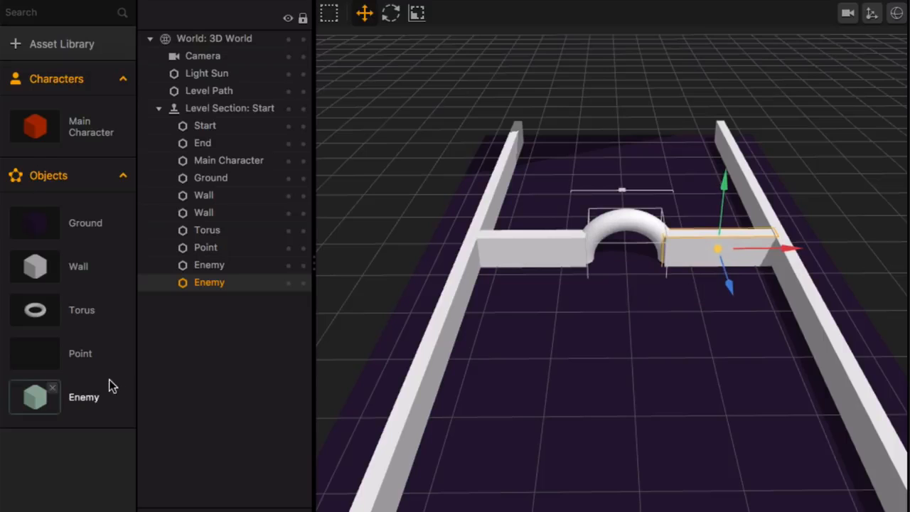
click(614, 287)
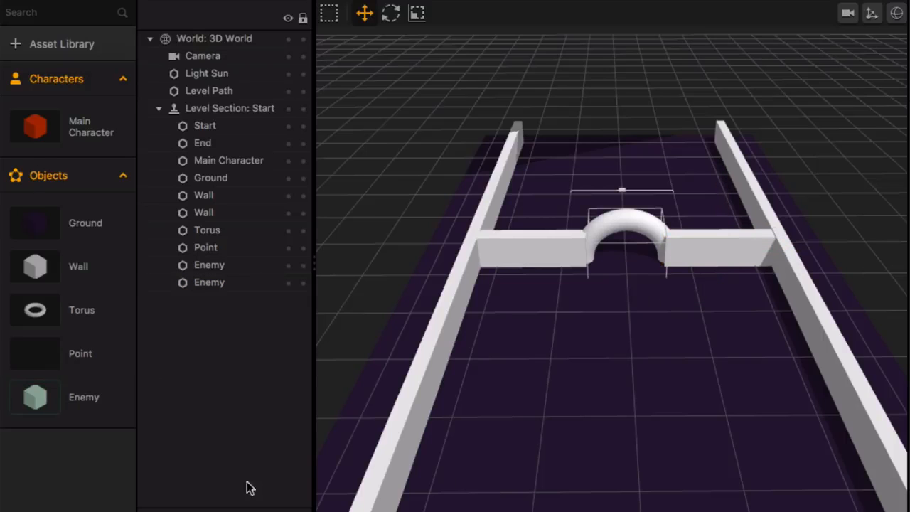
Delete the 3D Model node from the Enemy's node map and return to the 3D World
double_click(100, 398)
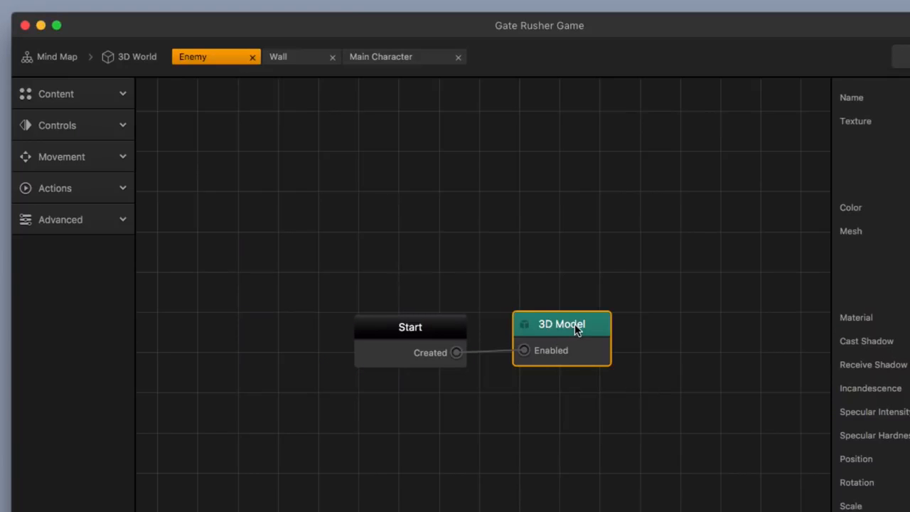
key(Delete)
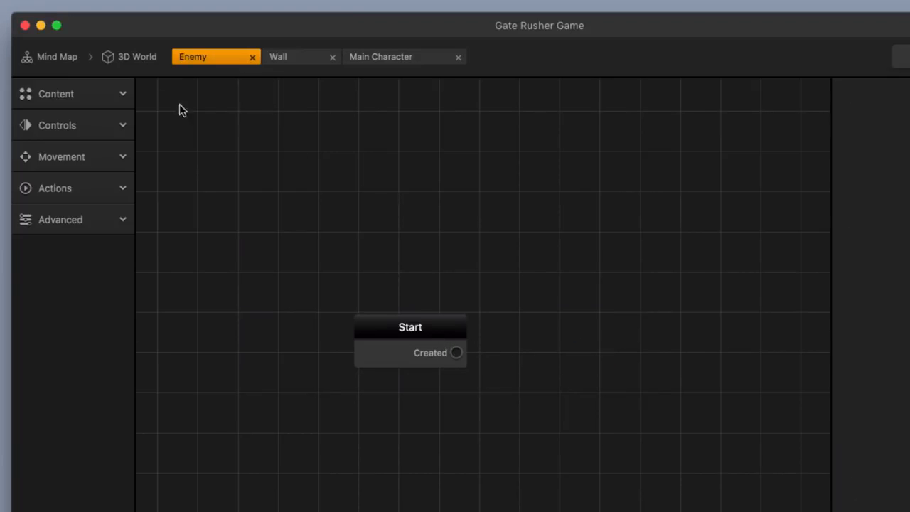
click(127, 57)
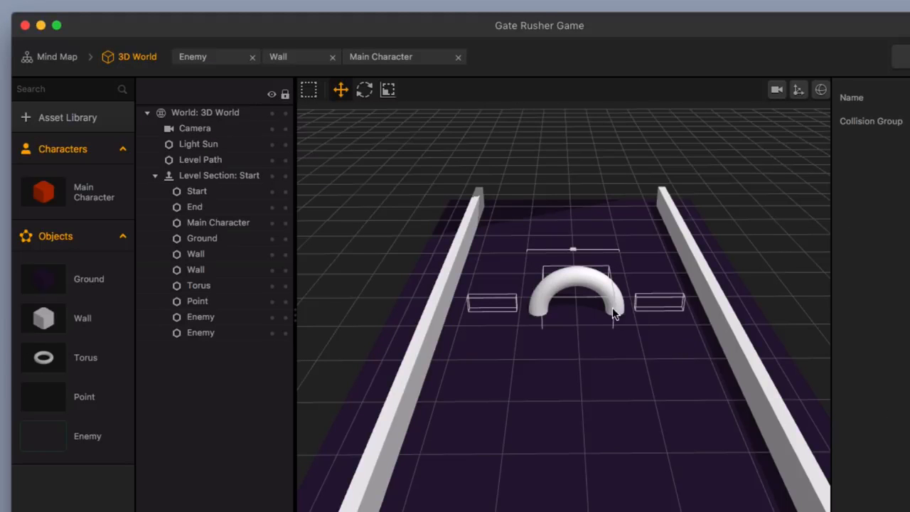
Show the collision shapes, try to resize the one on the first Enemy beside the gate, and hide them again
click(821, 89)
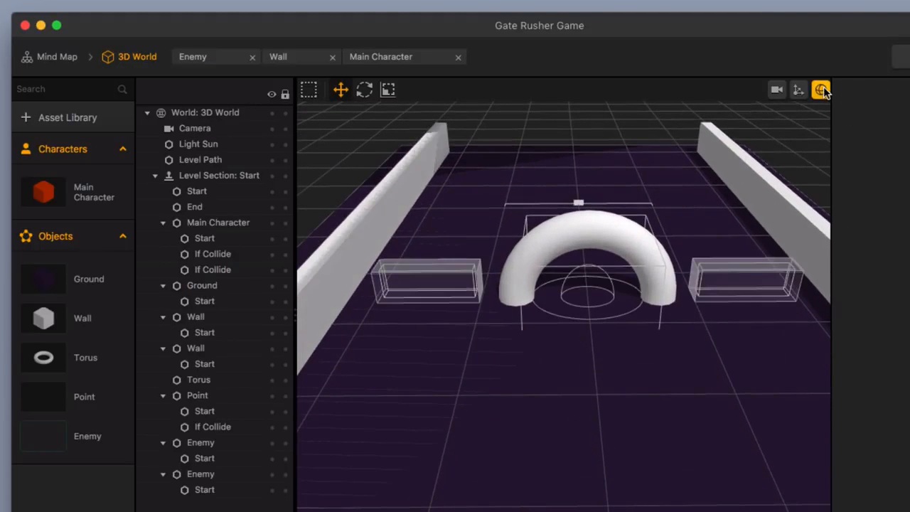
scroll(438, 293, up, 3)
middle_drag(434, 322, 565, 331)
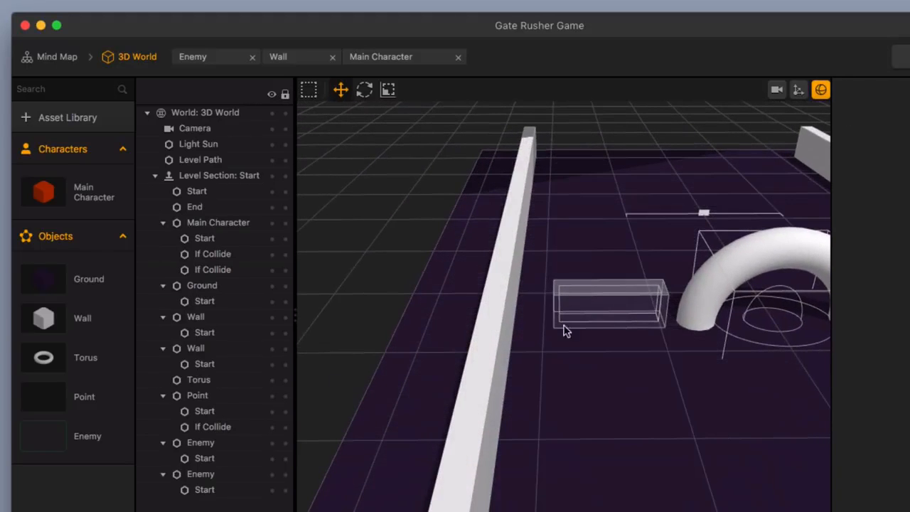
scroll(635, 321, up, 3)
middle_drag(636, 321, 484, 345)
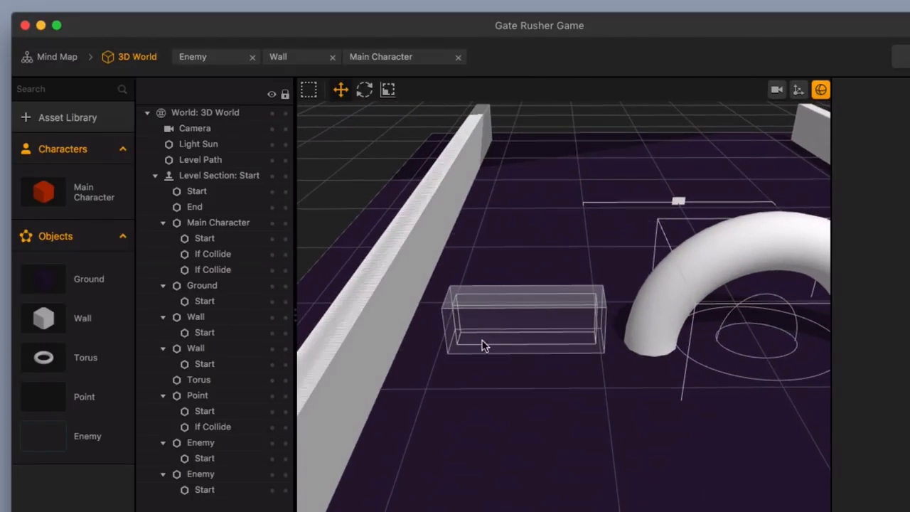
click(497, 337)
click(387, 90)
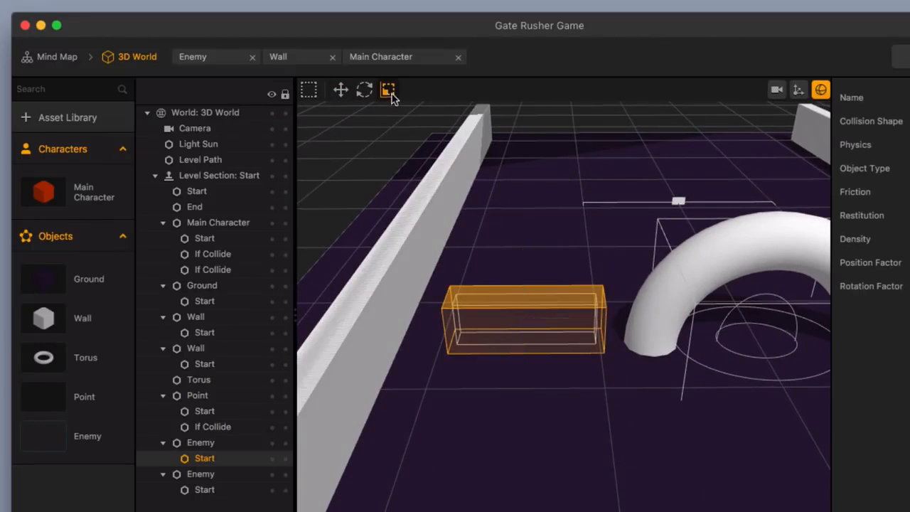
drag(585, 320, 570, 323)
click(821, 90)
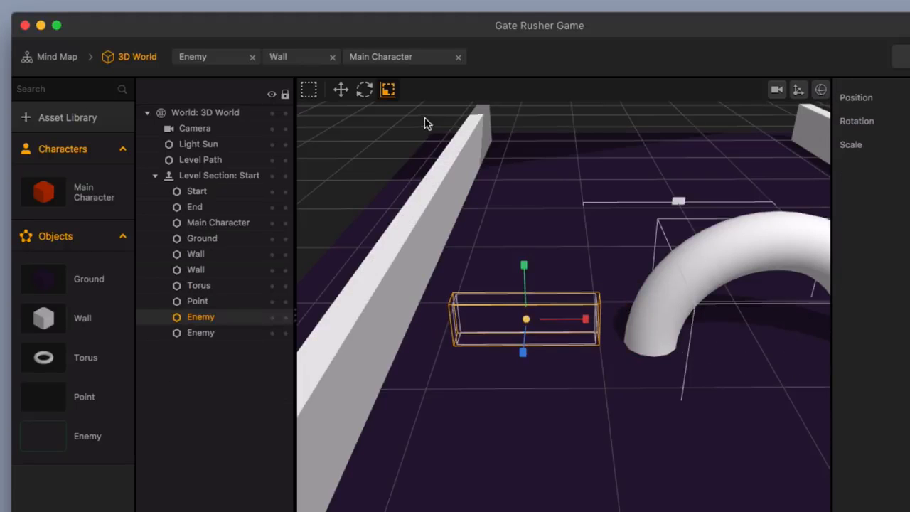
Widen both Enemy objects so that each spans from its side wall to the torus gate
click(364, 89)
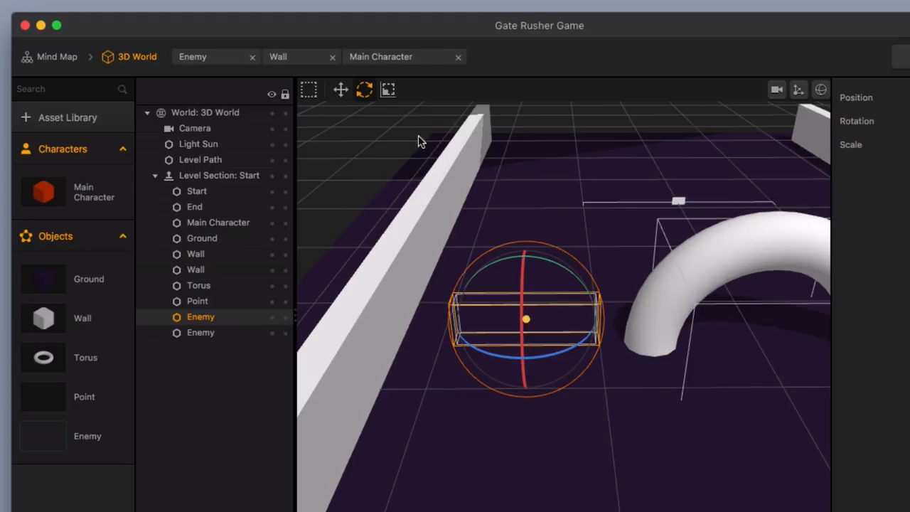
click(388, 90)
drag(585, 319, 635, 335)
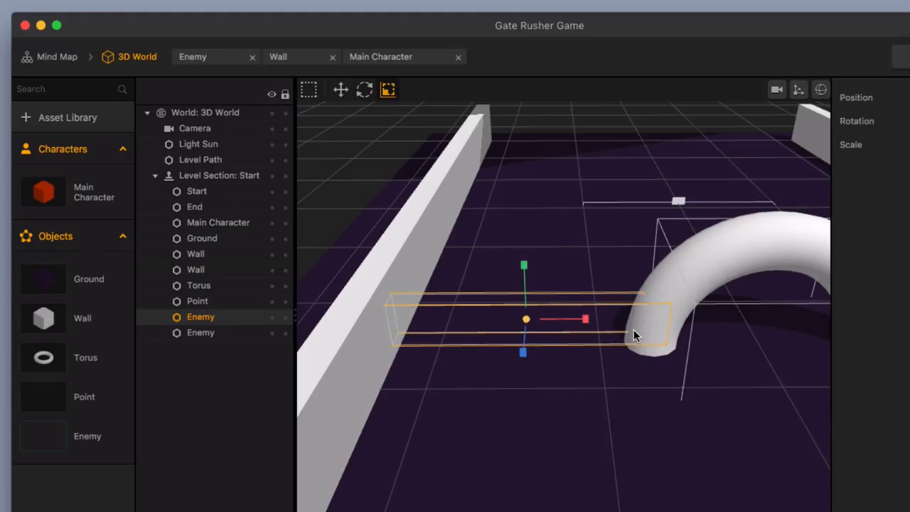
middle_drag(708, 356, 635, 355)
click(638, 328)
drag(680, 310, 700, 318)
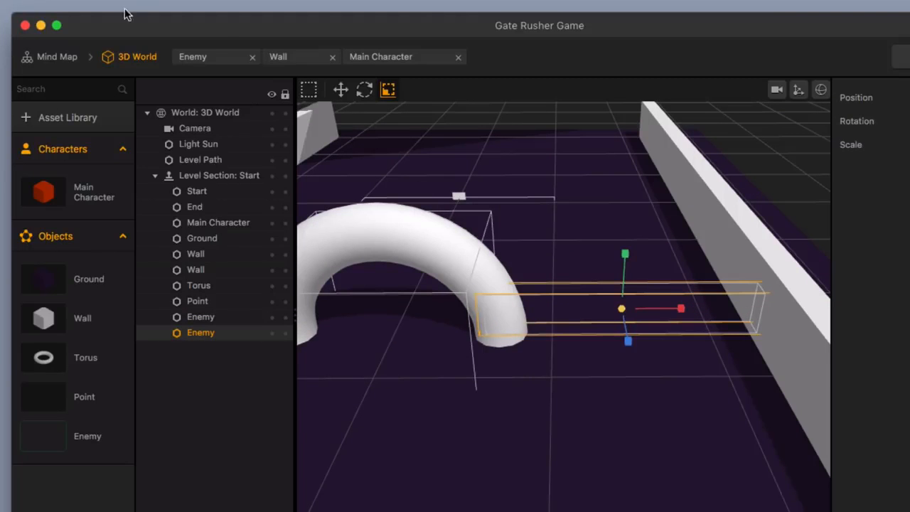
Scale the duplicated Enemy taller, viewing it from near ground level against the torus gate
click(340, 89)
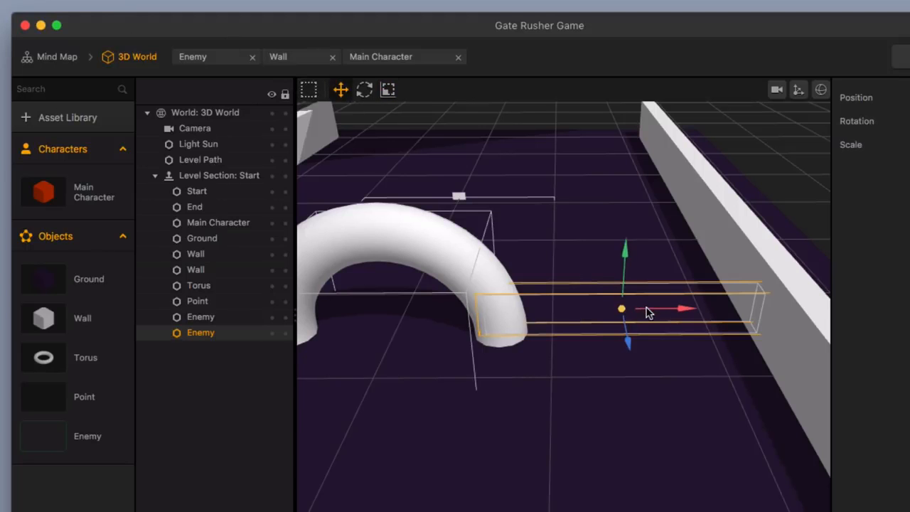
drag(647, 308, 649, 308)
right_drag(638, 327, 636, 284)
drag(630, 299, 622, 278)
click(388, 91)
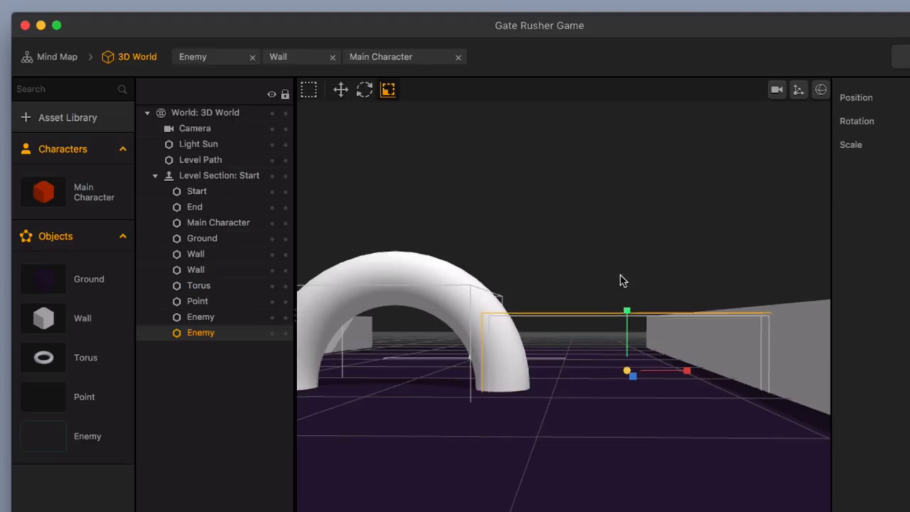
Scale the original Enemy taller to match the one on the other side of the gate
middle_drag(461, 377, 548, 380)
click(589, 382)
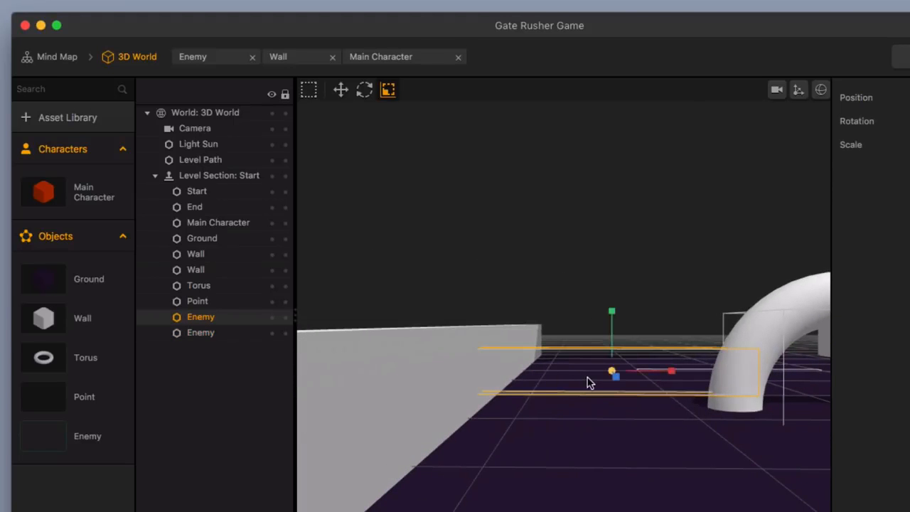
middle_drag(642, 388, 641, 405)
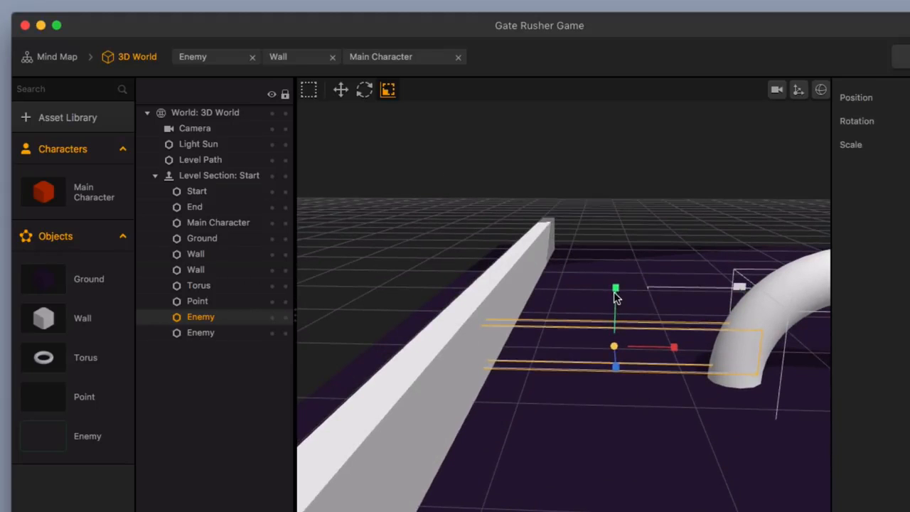
drag(613, 294, 618, 253)
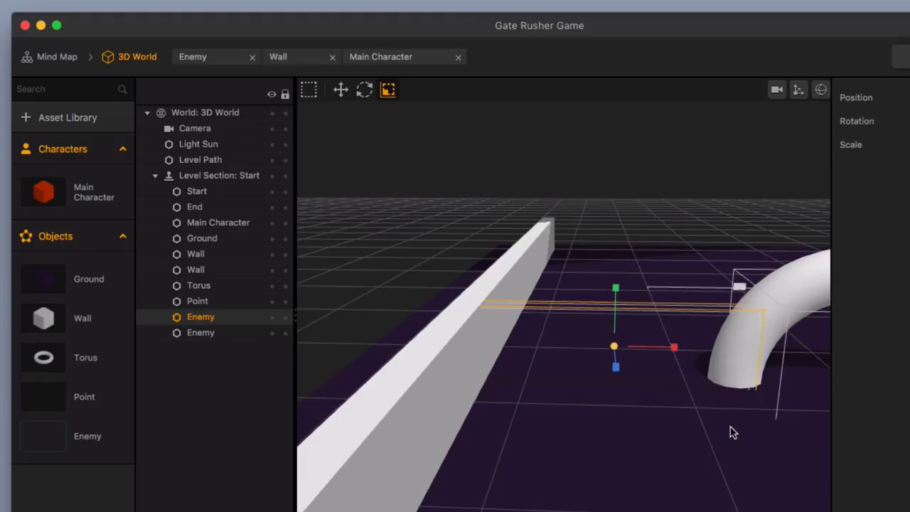
middle_drag(732, 433, 661, 452)
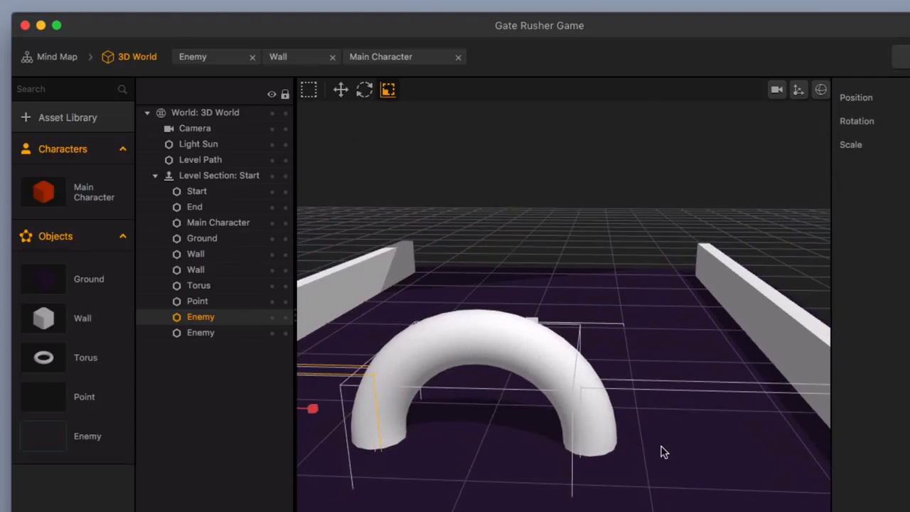
scroll(662, 449, down, 10)
middle_drag(528, 423, 542, 444)
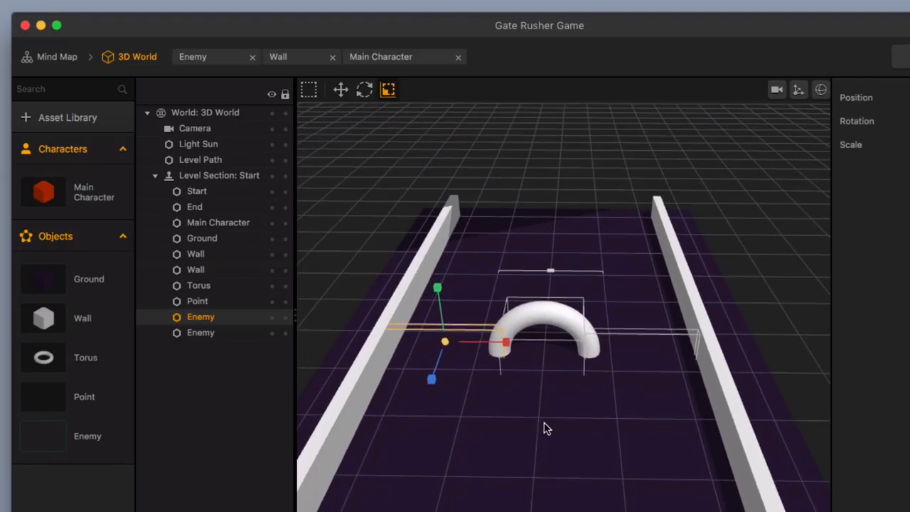
scroll(545, 427, up, 3)
Switch to level section 1 and delete its Torus and Point objects
click(340, 90)
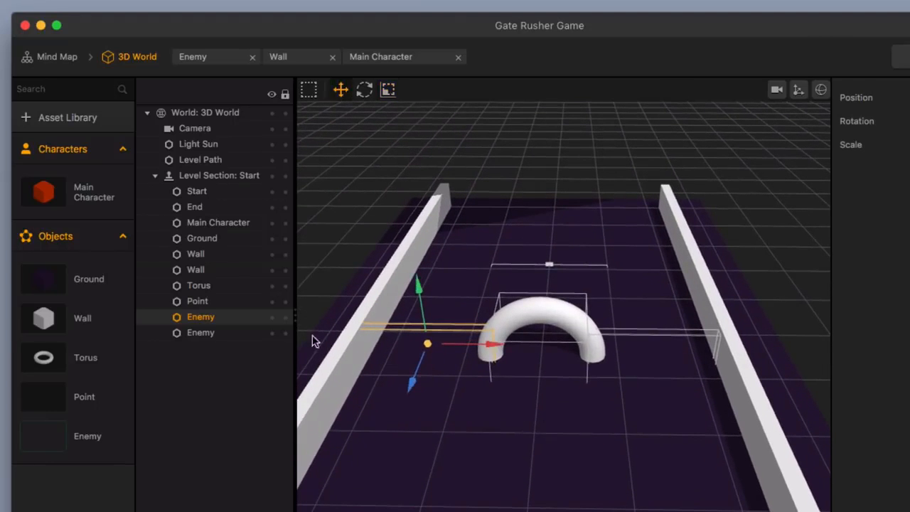
click(266, 511)
scroll(537, 426, down, 3)
middle_drag(537, 427, 545, 276)
scroll(526, 336, down, 1)
click(524, 302)
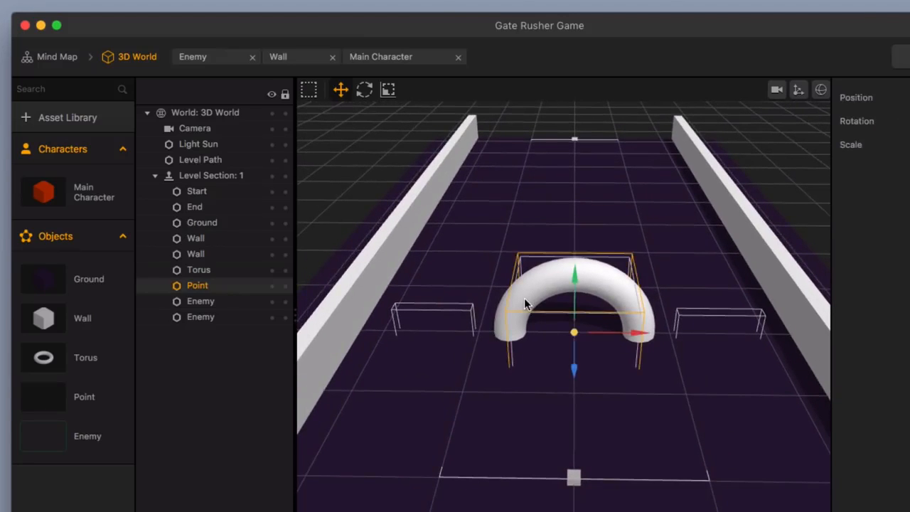
click(547, 326)
click(573, 319)
click(559, 284)
key(BackSpace)
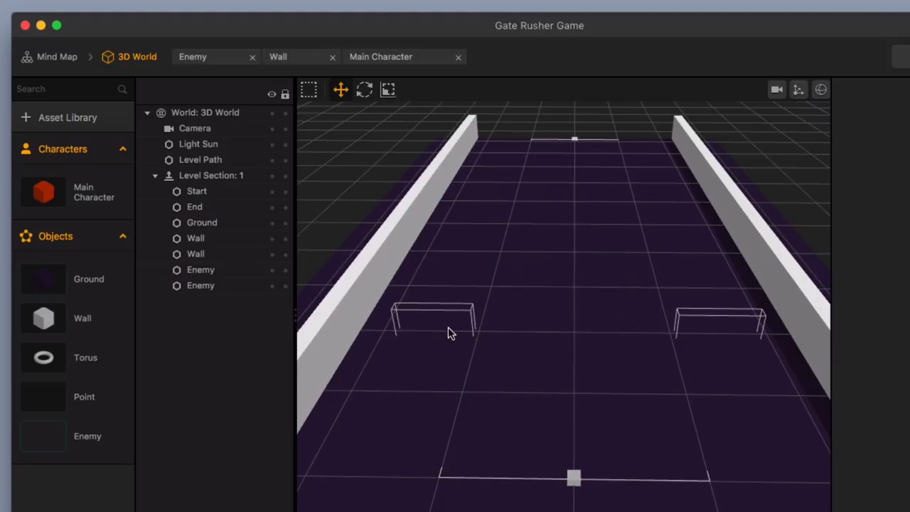
Delete both Enemy objects from level section 1
click(449, 324)
key(BackSpace)
click(730, 319)
key(BackSpace)
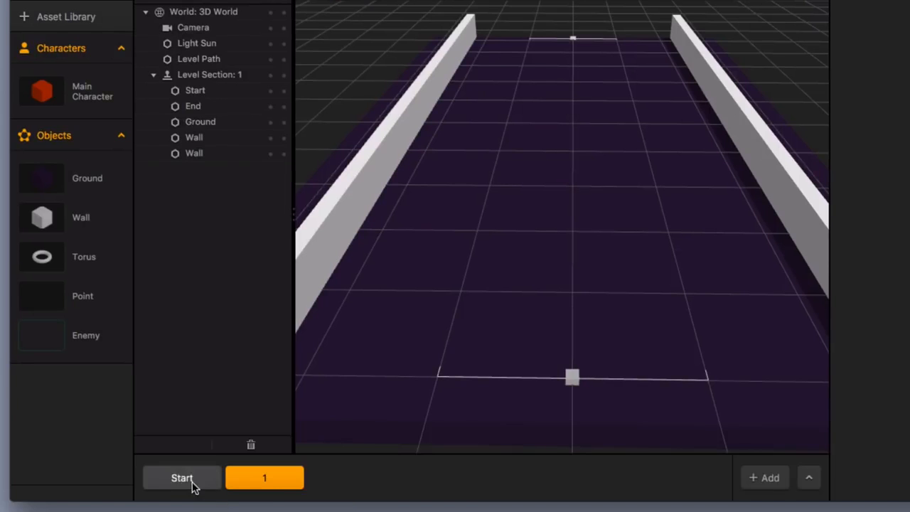
Switch to the Start level section and select the gate's Torus, Point and both Enemy objects together
click(190, 480)
middle_drag(559, 90, 554, 156)
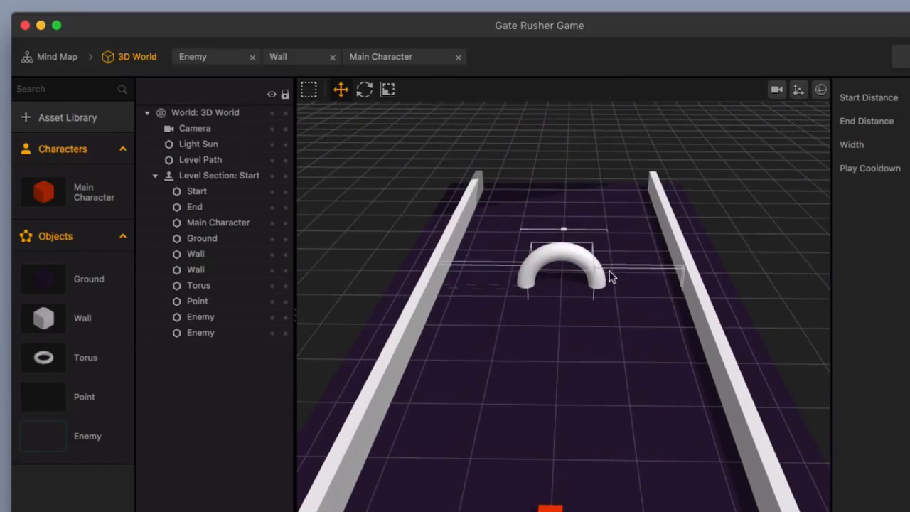
scroll(588, 179, up, 1)
scroll(590, 286, up, 3)
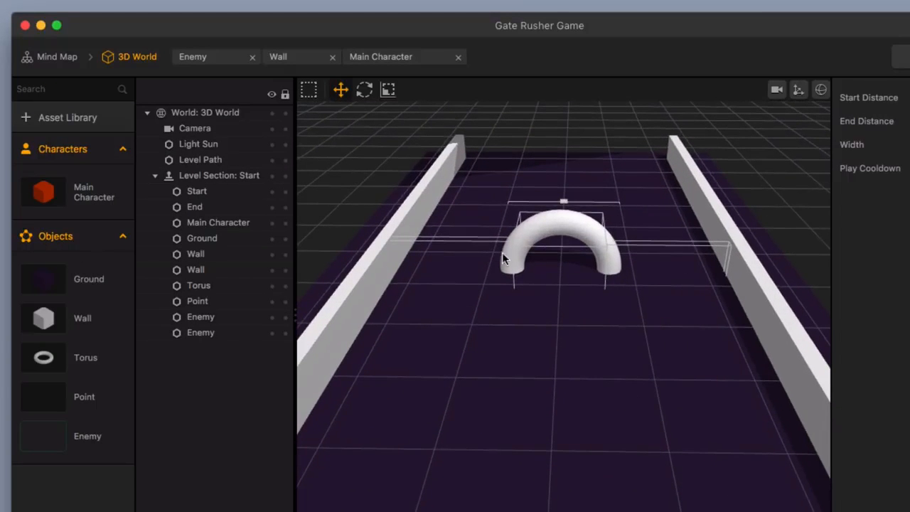
click(460, 248)
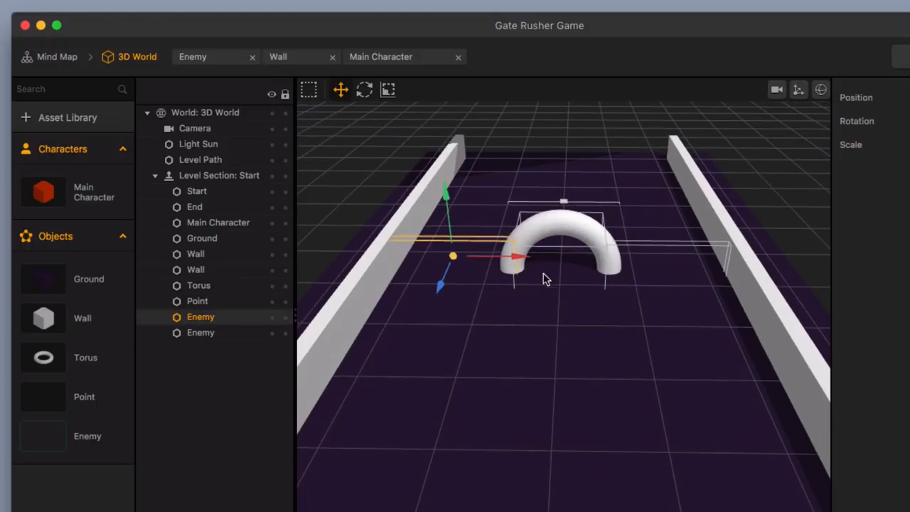
shift+click(668, 254)
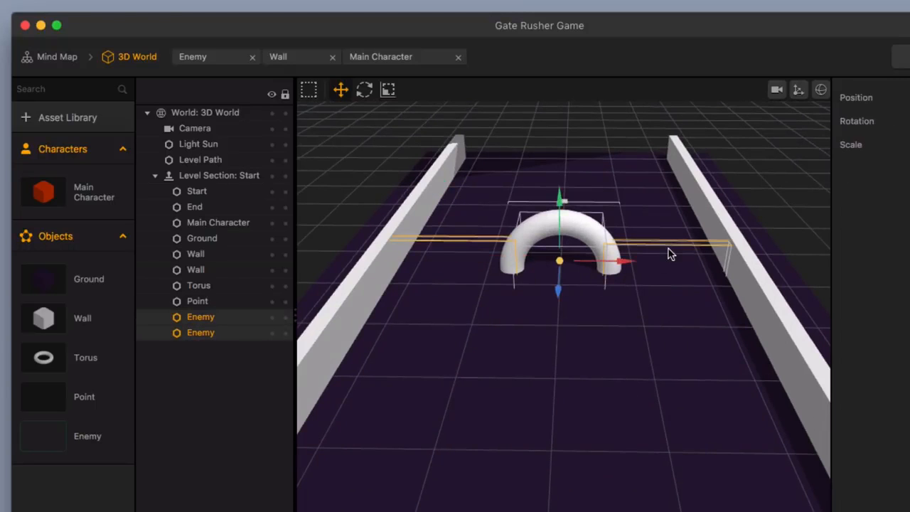
shift+click(590, 230)
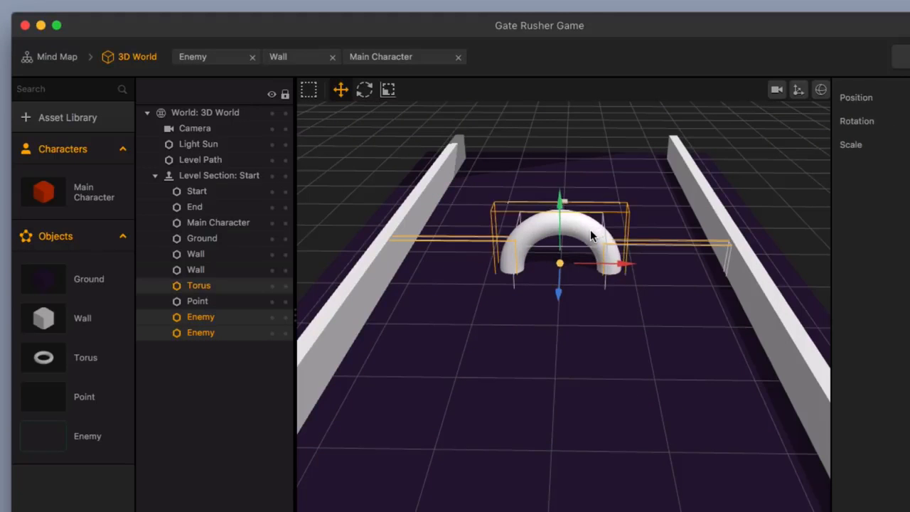
shift+click(202, 303)
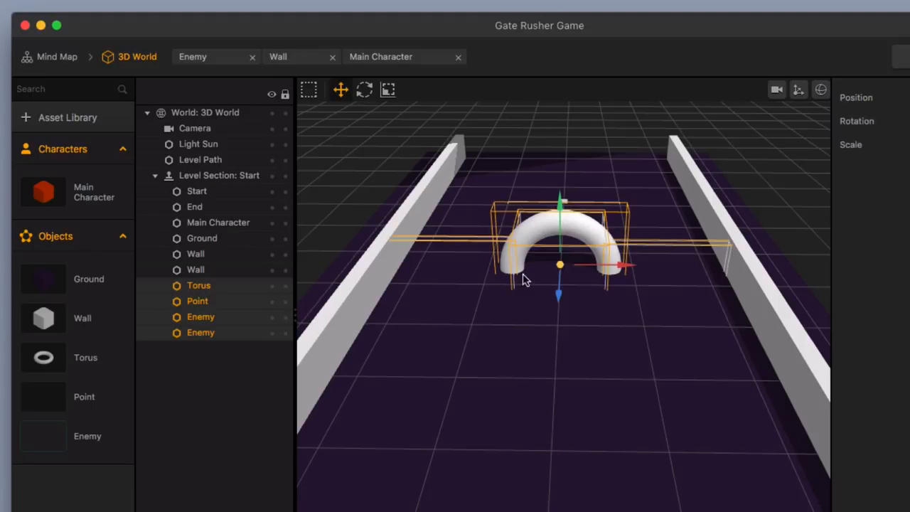
Move the Start section's End marker forward along the track, close to the far edge of the ground
right_drag(583, 280, 580, 366)
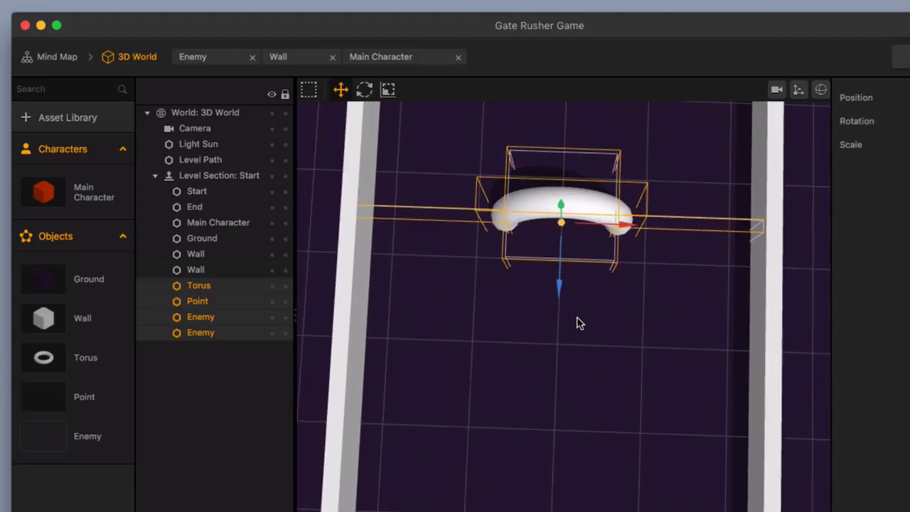
scroll(578, 322, down, 5)
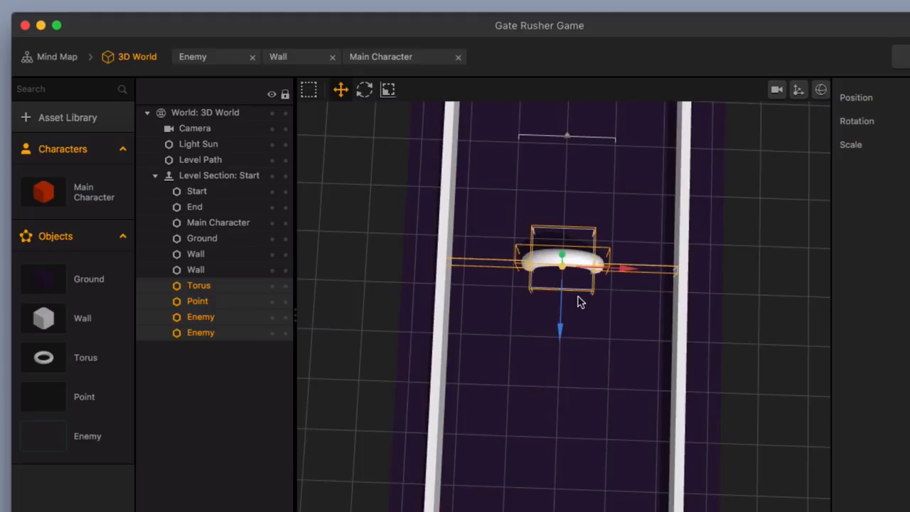
middle_drag(592, 285, 585, 450)
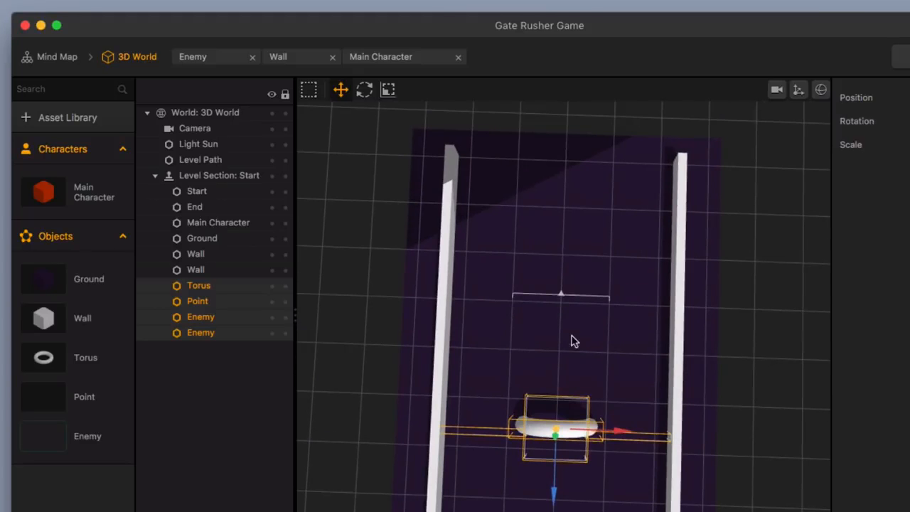
click(563, 302)
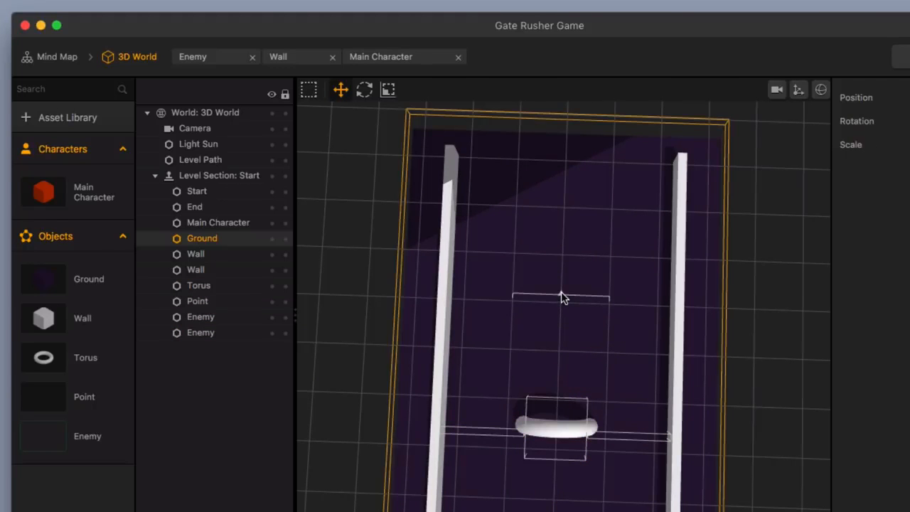
click(561, 297)
drag(561, 356, 560, 218)
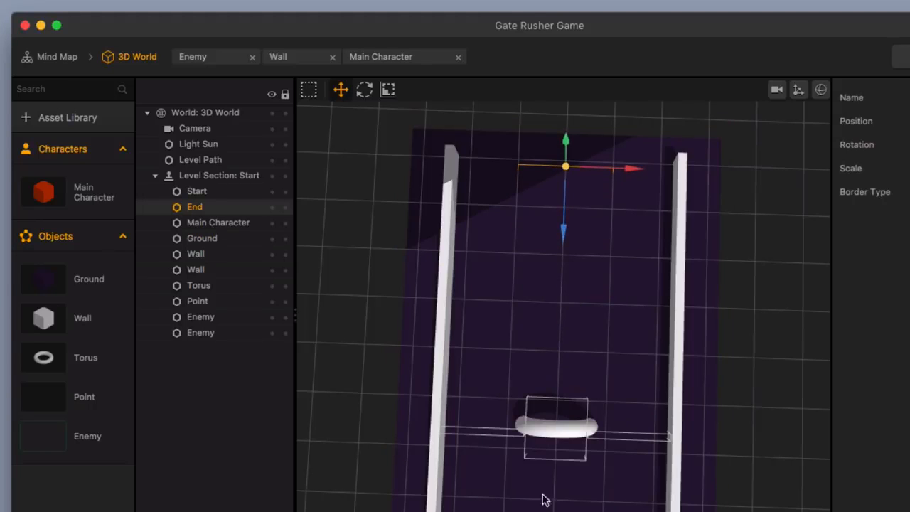
Duplicate the Torus, Point and both Enemy objects, placing the copy farther down the track and shifted toward the left wall
click(243, 335)
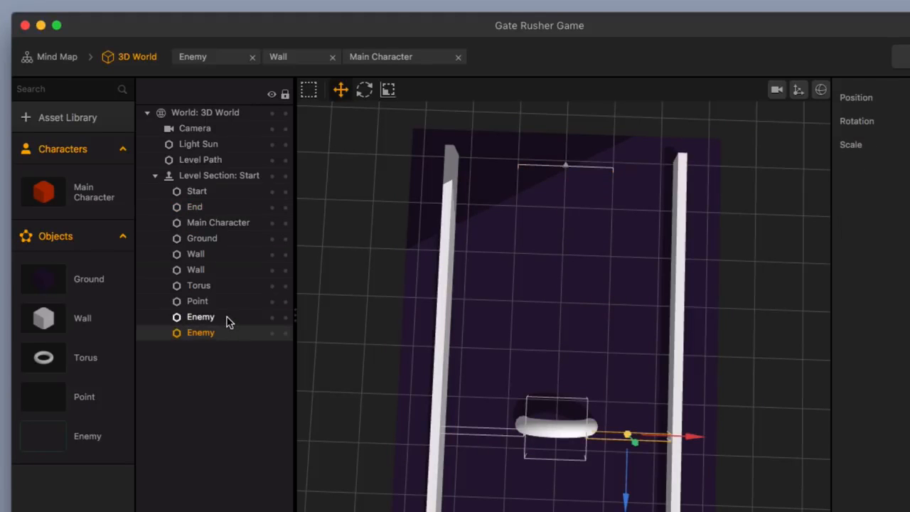
drag(227, 317, 222, 285)
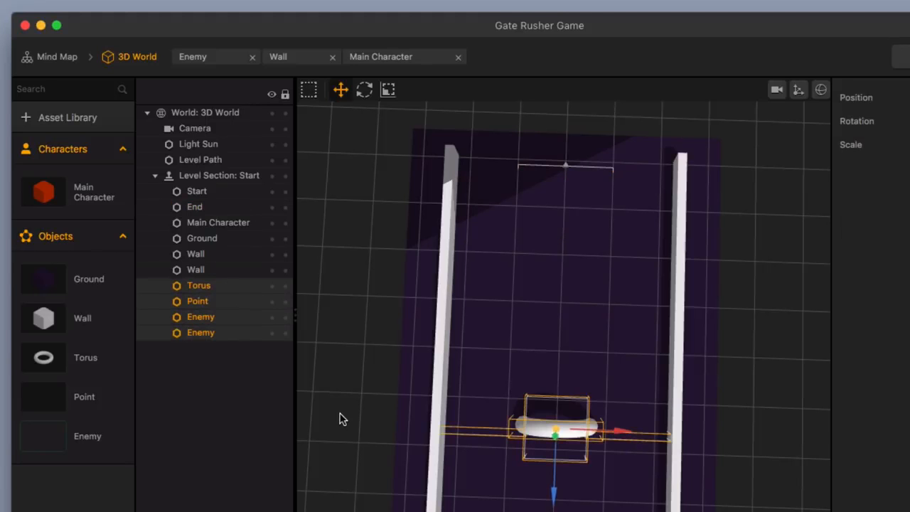
key(super+d)
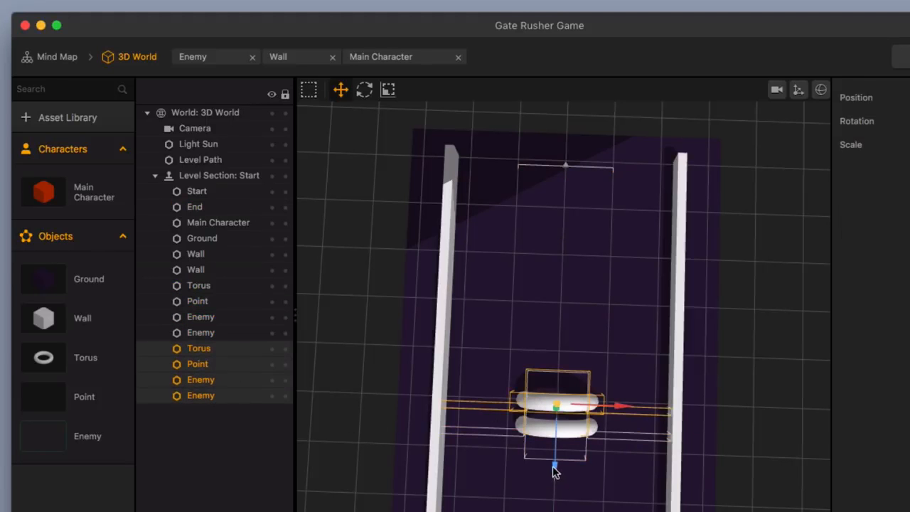
drag(557, 465, 555, 305)
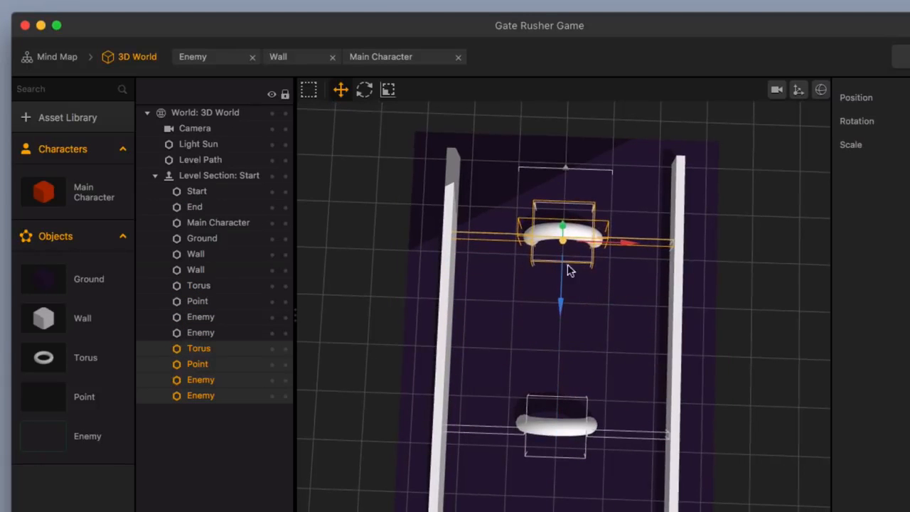
drag(624, 247, 601, 244)
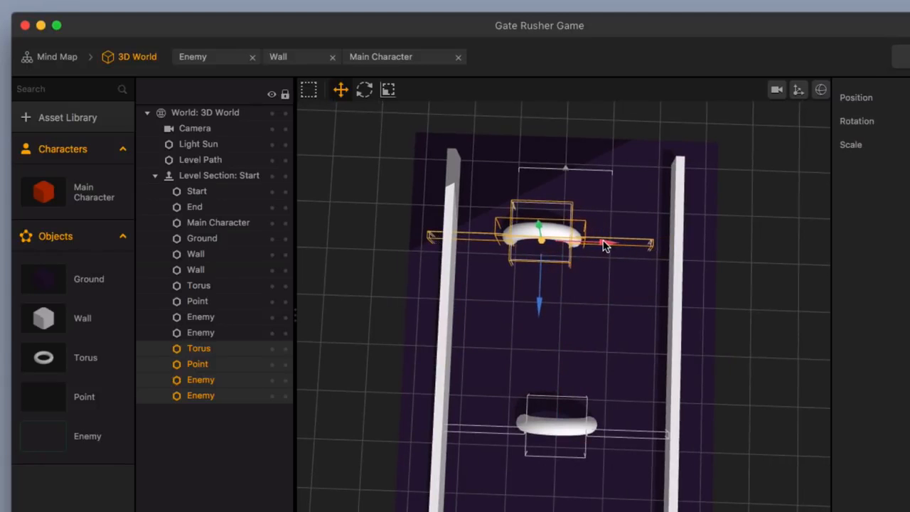
Widen and reposition the second gate's right-hand Enemy so it spans from the torus to the right wall
scroll(602, 278, up, 5)
right_drag(601, 282, 617, 232)
click(617, 237)
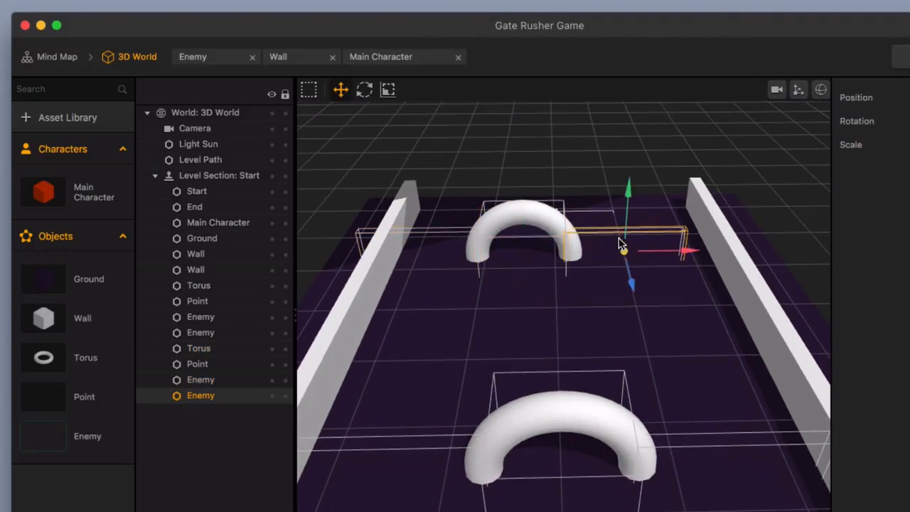
click(388, 90)
mouse_move(684, 251)
mouse_down()
mouse_move(698, 257)
mouse_move(675, 254)
mouse_move(690, 256)
mouse_up()
click(340, 90)
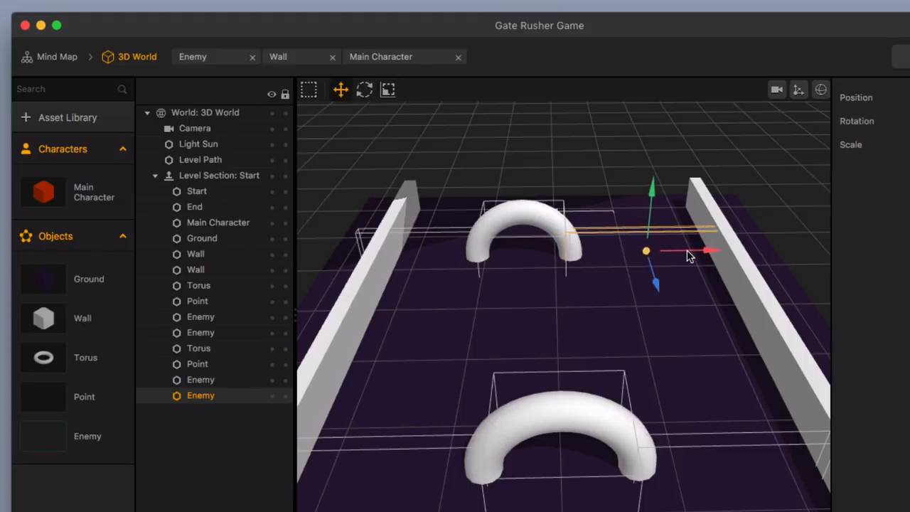
Select the second gate's Torus, Point and both Enemy objects in the Start section, and switch to level section 1
scroll(590, 317, down, 5)
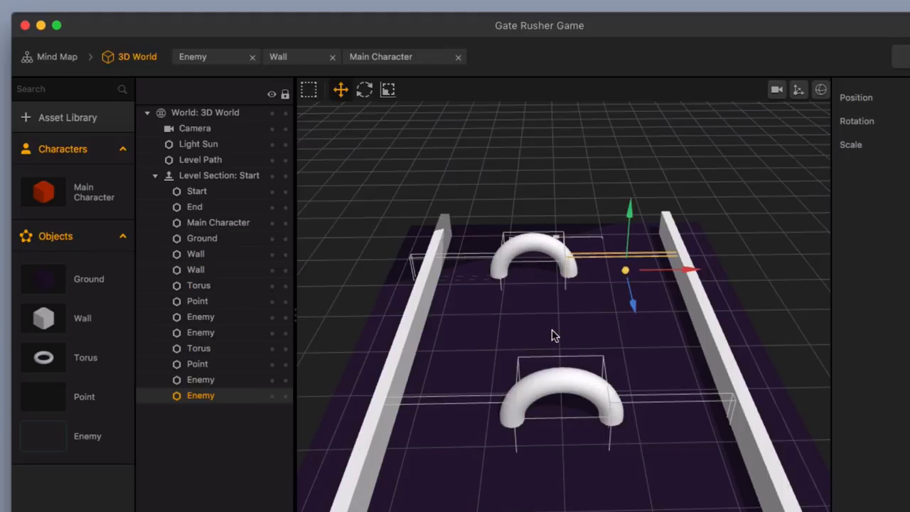
scroll(552, 345, down, 5)
scroll(553, 345, up, 2)
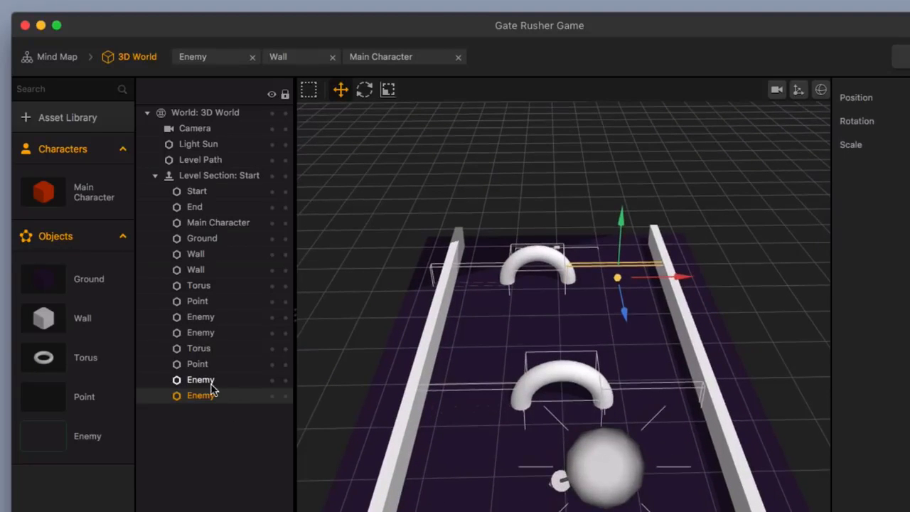
click(223, 380)
shift+click(227, 396)
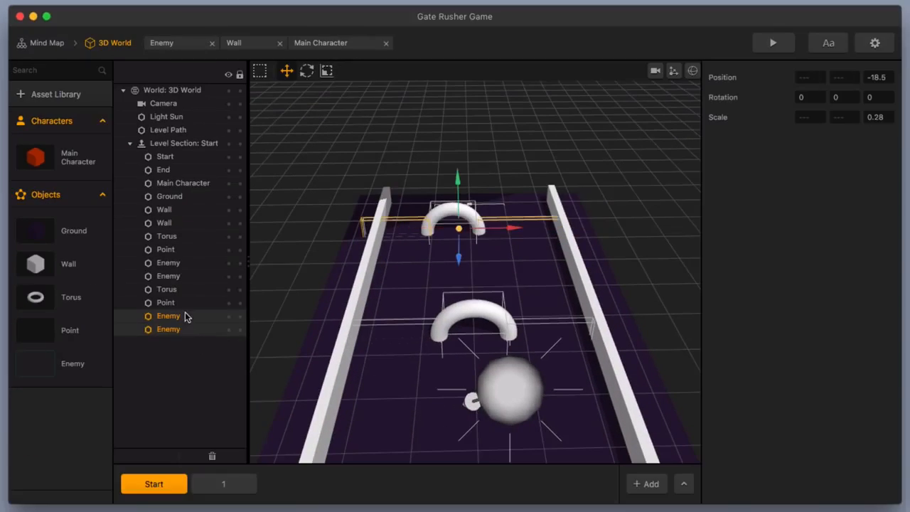
shift+click(218, 364)
shift+click(185, 294)
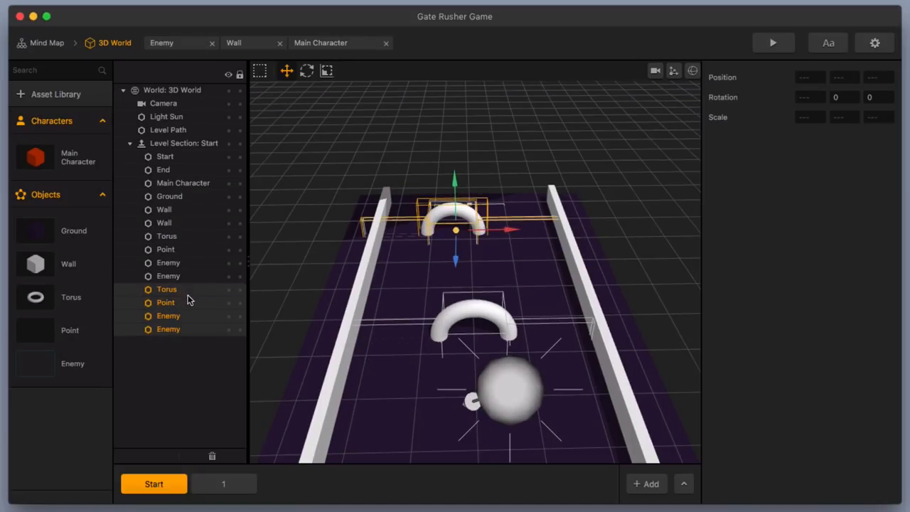
click(203, 483)
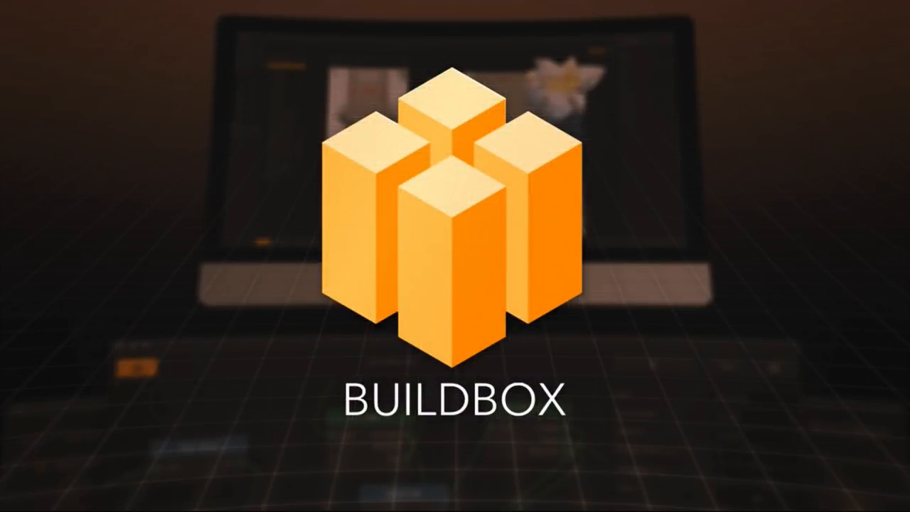